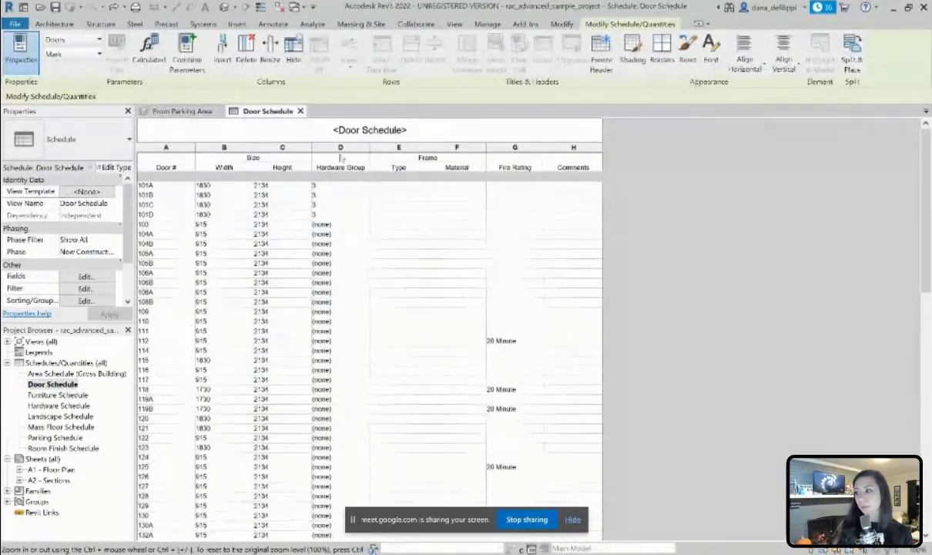
# - Inspect the door schedule's Hardware Group column and open the Hardware Schedule to review its keys
pyautogui.click(343, 147)
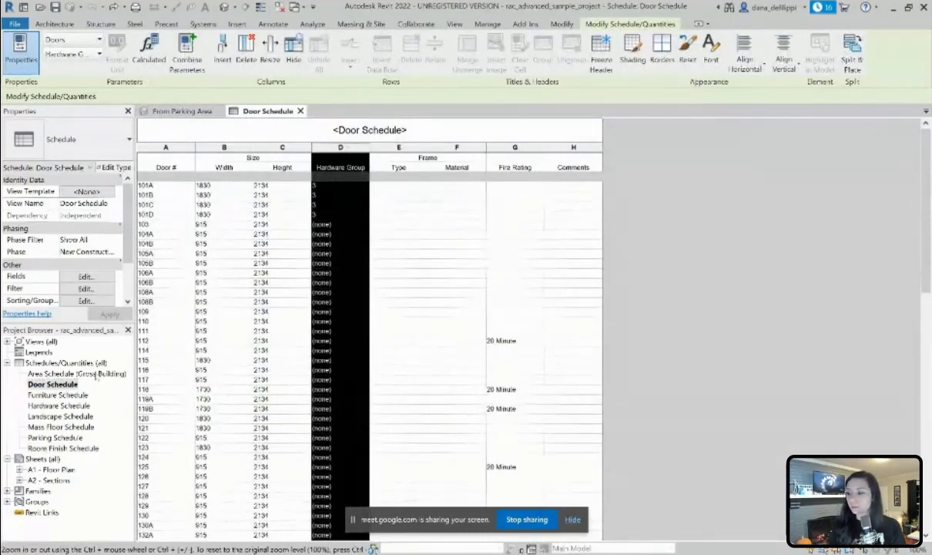
pyautogui.doubleClick(73, 406)
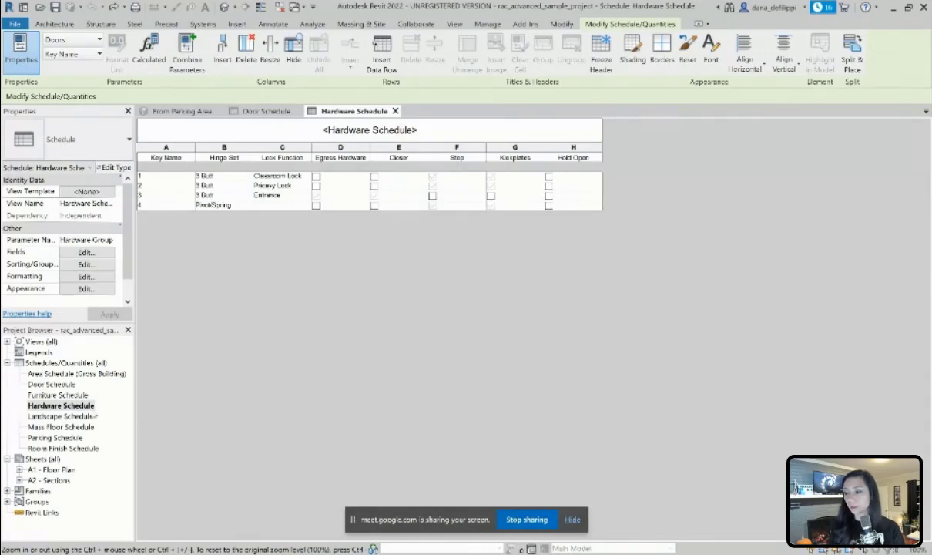
# - Add the Hinge Set field to the end of the Door Schedule's scheduled fields
pyautogui.click(52, 385)
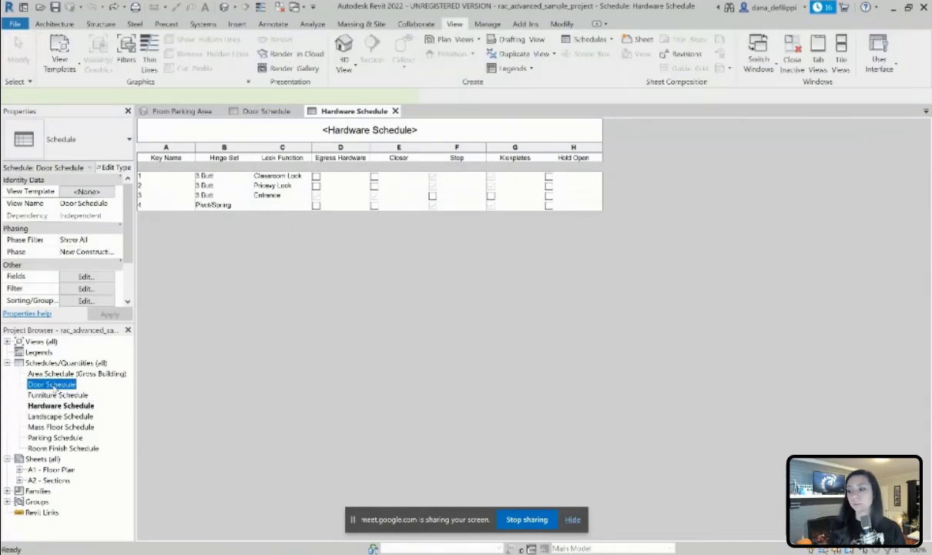
pyautogui.doubleClick(52, 384)
pyautogui.click(86, 276)
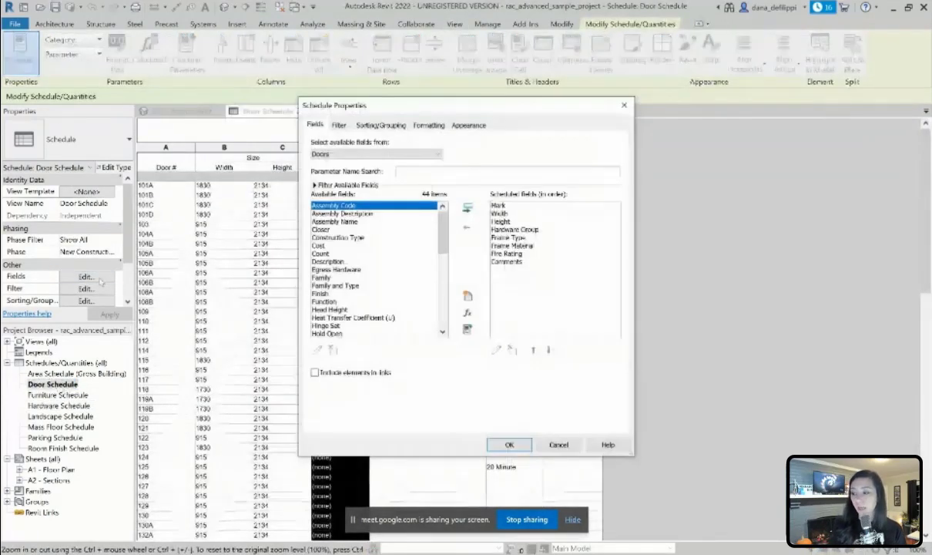
pyautogui.click(356, 230)
pyautogui.click(331, 309)
pyautogui.scroll(-1, 339, 304)
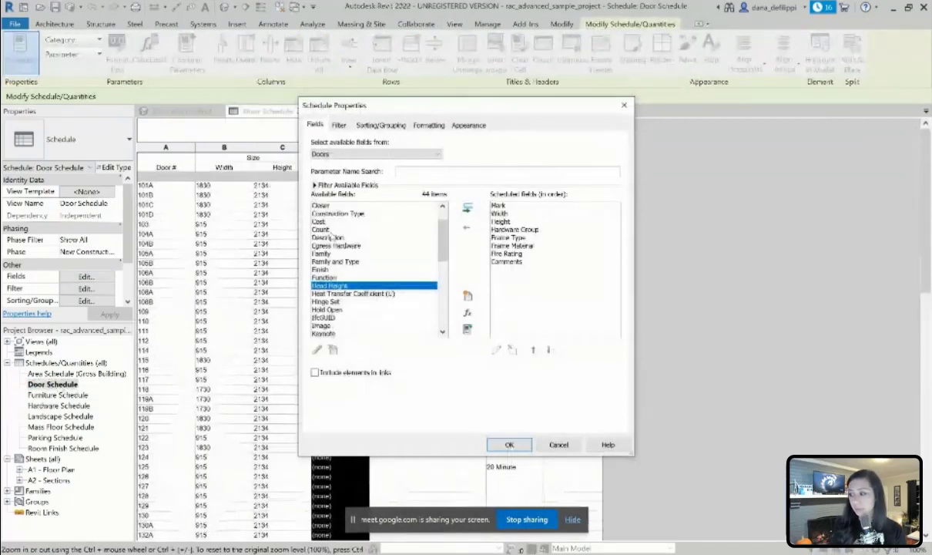
pyautogui.doubleClick(327, 301)
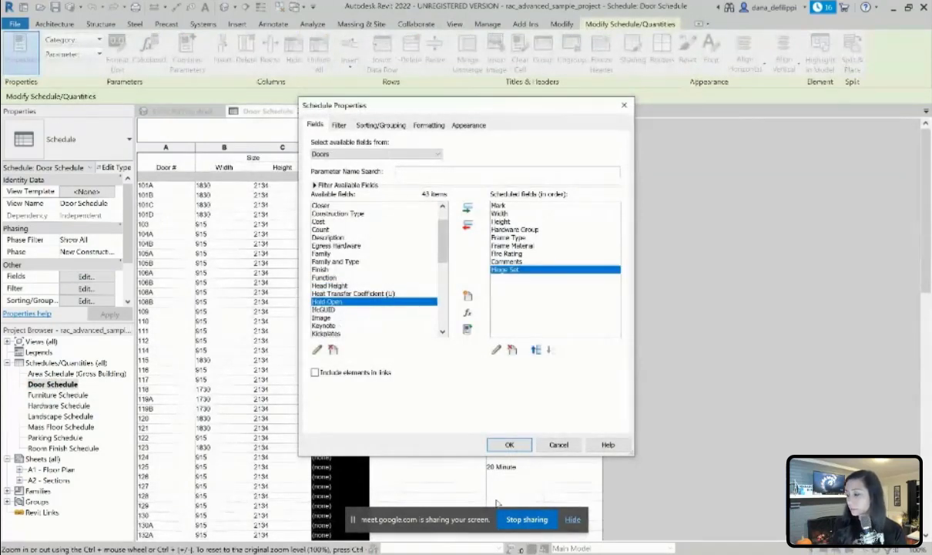
pyautogui.click(505, 445)
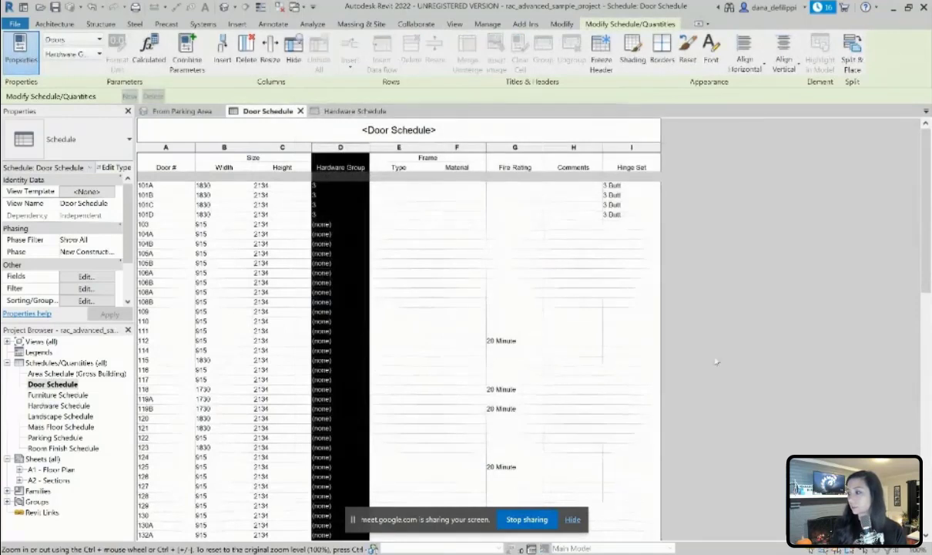
# - Assign hardware group 1 to door 103 and hardware group 2 to door 104B in the Door Schedule
pyautogui.click(324, 225)
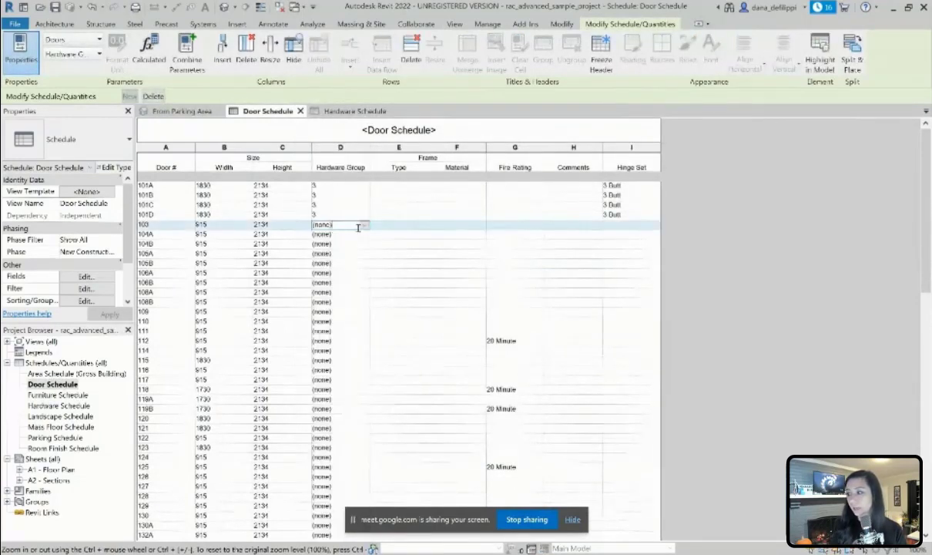
pyautogui.click(362, 226)
pyautogui.click(343, 243)
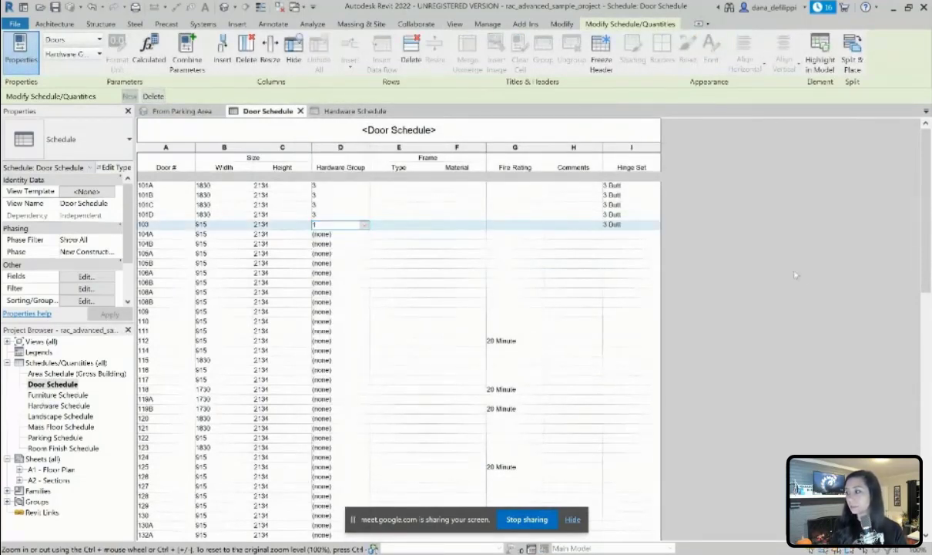
pyautogui.click(360, 244)
pyautogui.click(362, 243)
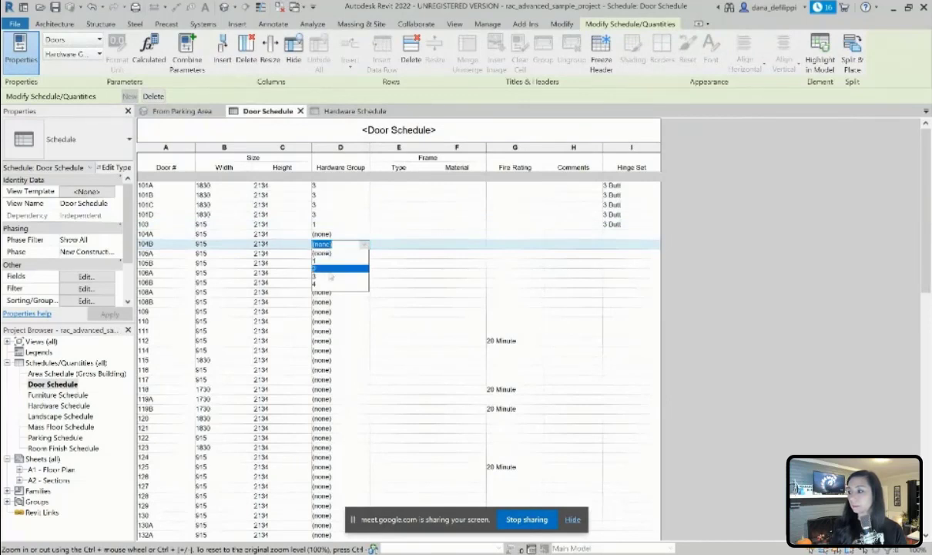
pyautogui.click(312, 259)
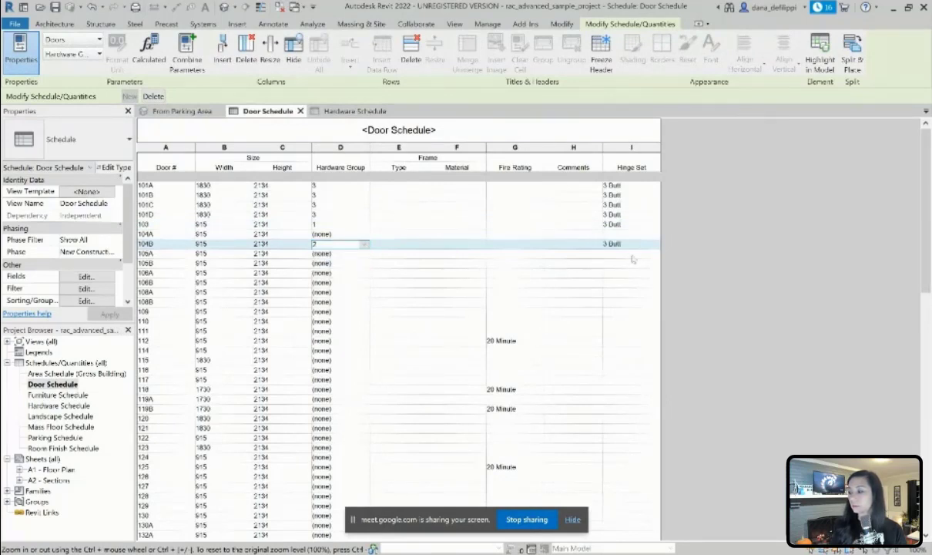
pyautogui.click(638, 176)
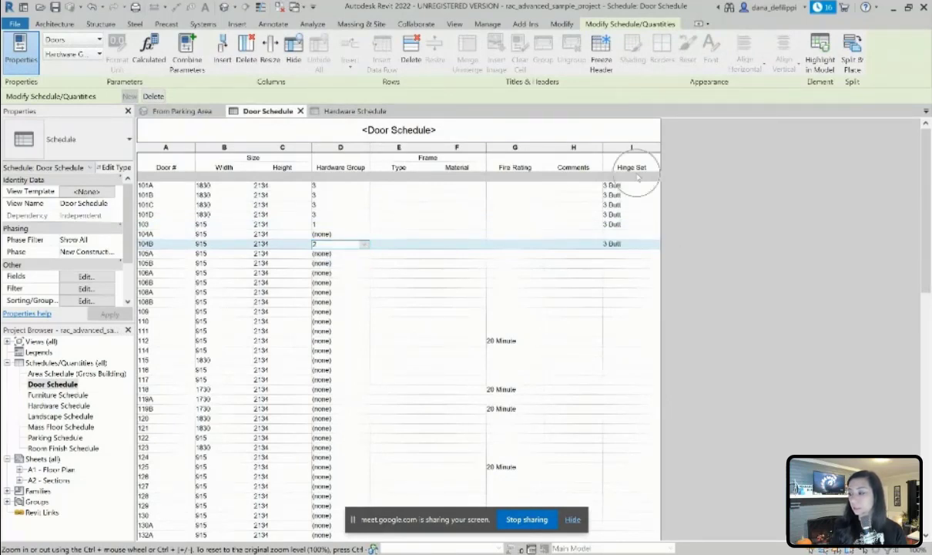
# - Compare the Hinge Set values of the doors with the Hardware Schedule and inspect the hardware group options for door 101A
pyautogui.click(332, 111)
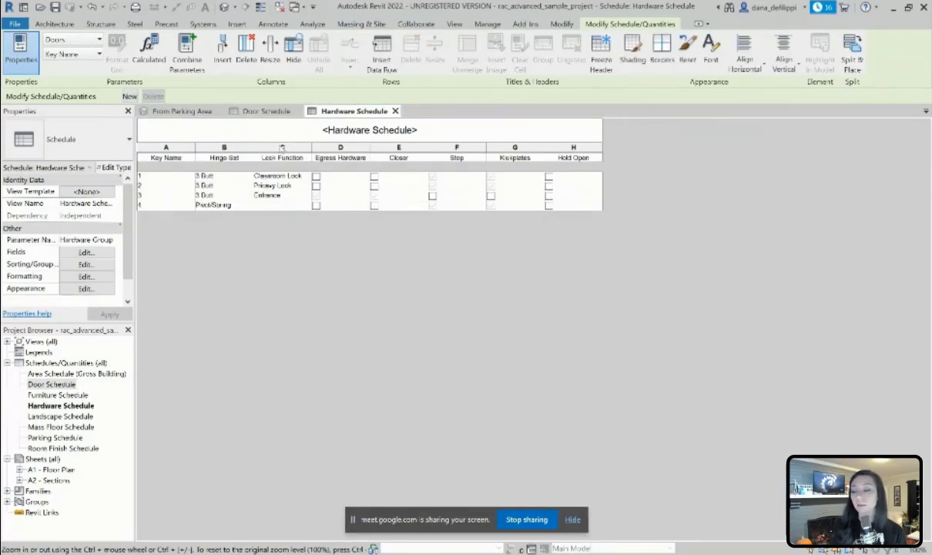
pyautogui.click(266, 111)
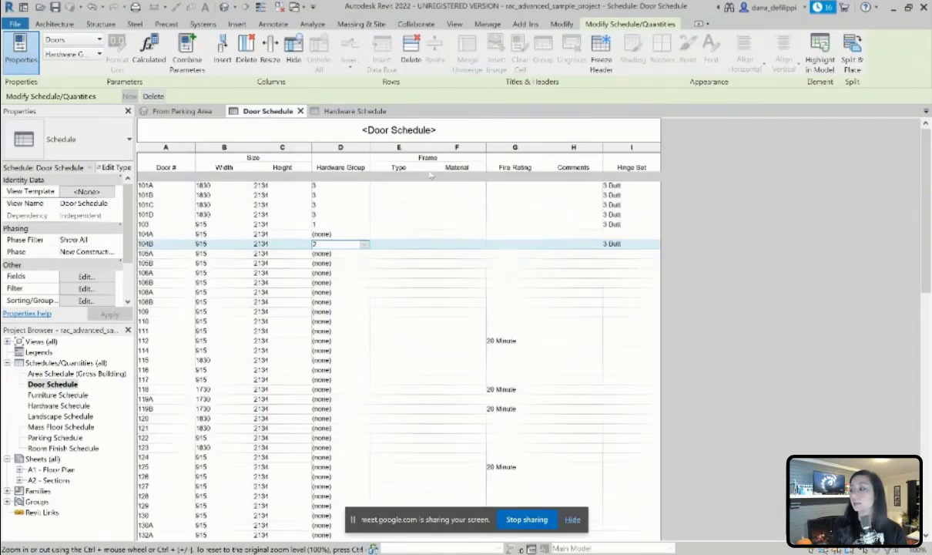
pyautogui.click(645, 196)
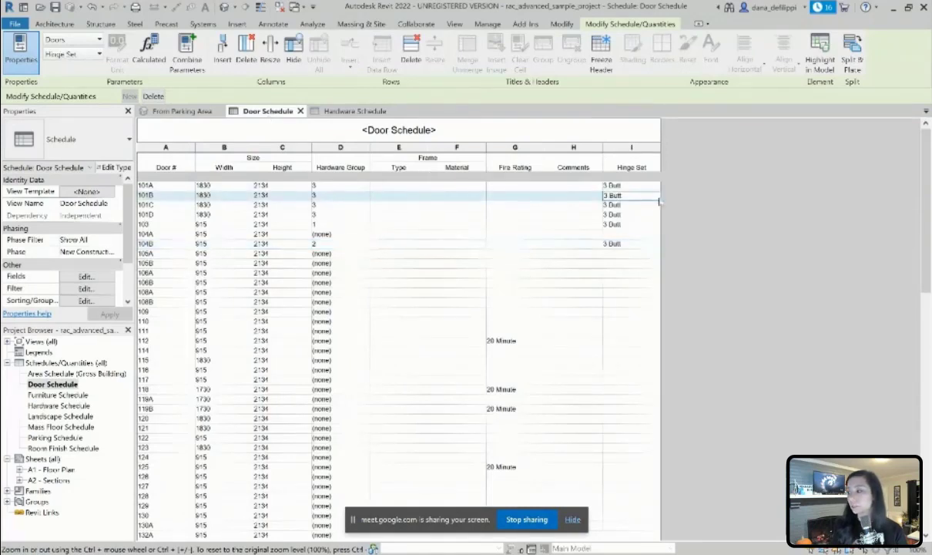
pyautogui.click(647, 215)
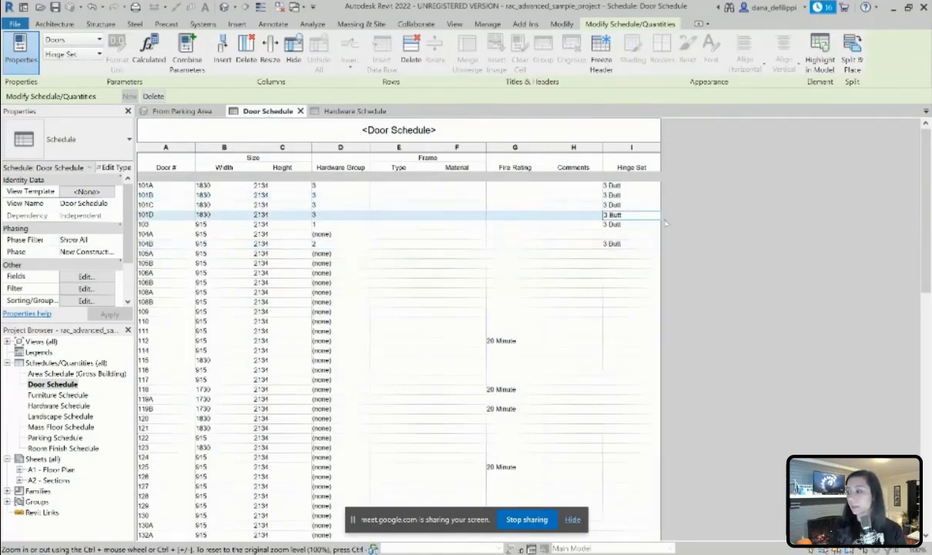
pyautogui.click(649, 234)
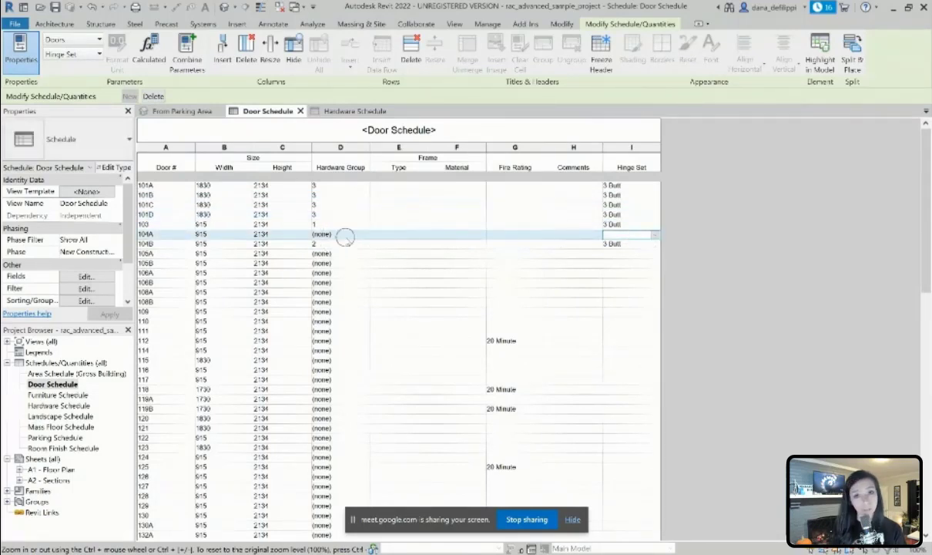
pyautogui.click(333, 185)
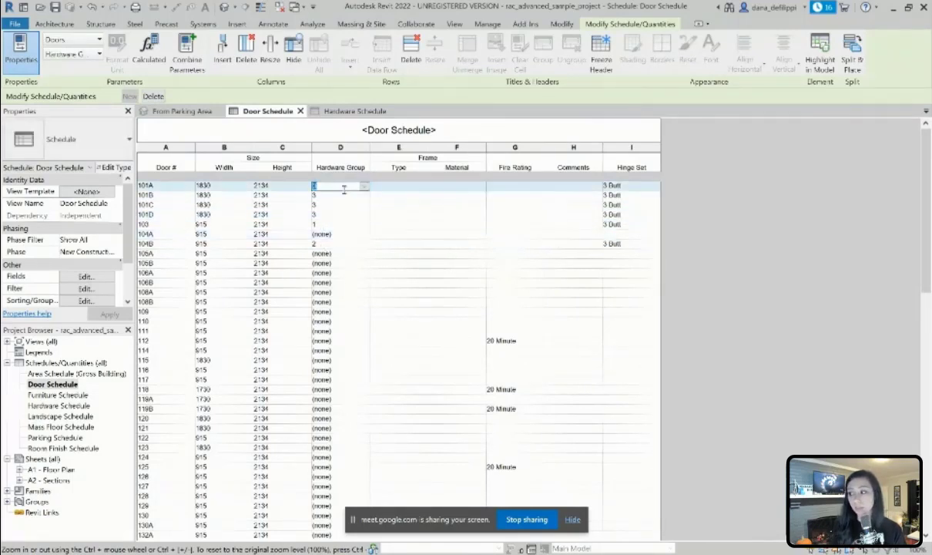
pyautogui.click(364, 187)
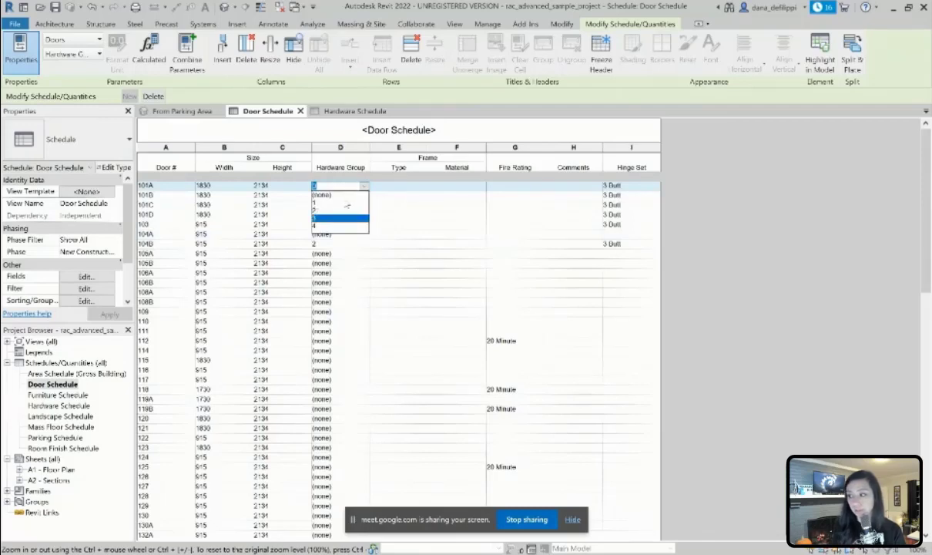
# - Set the hinge set of key 1 to Pivot/Spring in the Hardware Schedule and check door 103 in the Door Schedule
pyautogui.click(351, 112)
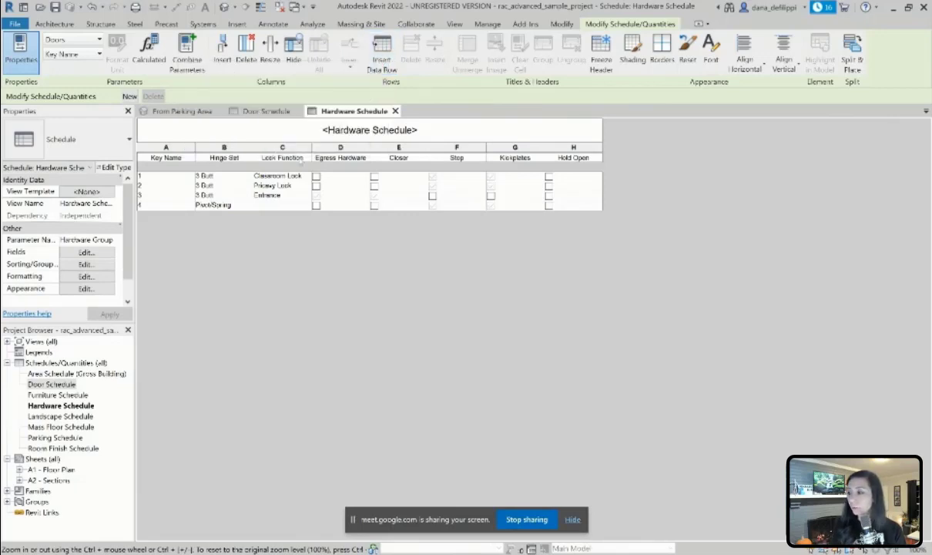
pyautogui.click(247, 179)
pyautogui.click(224, 194)
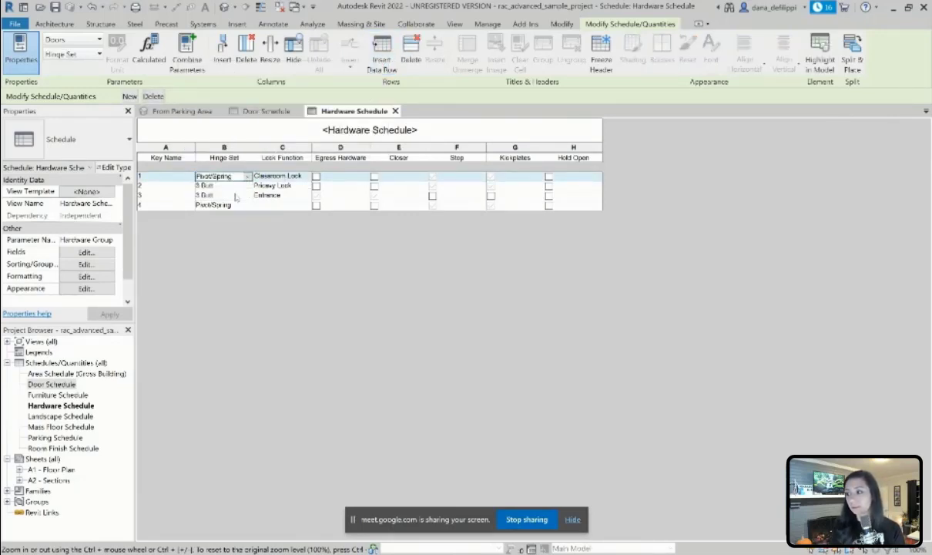
pyautogui.click(266, 195)
pyautogui.click(266, 113)
pyautogui.click(609, 224)
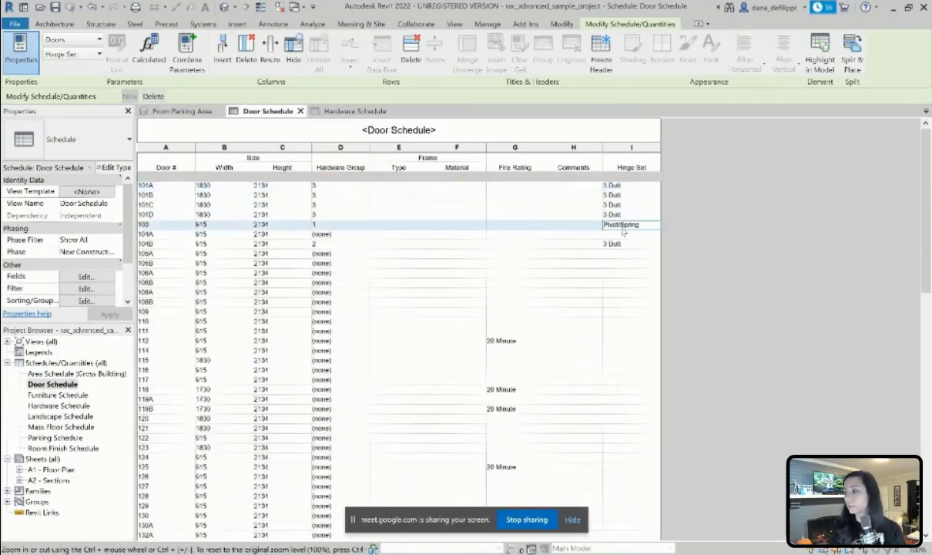
pyautogui.click(313, 225)
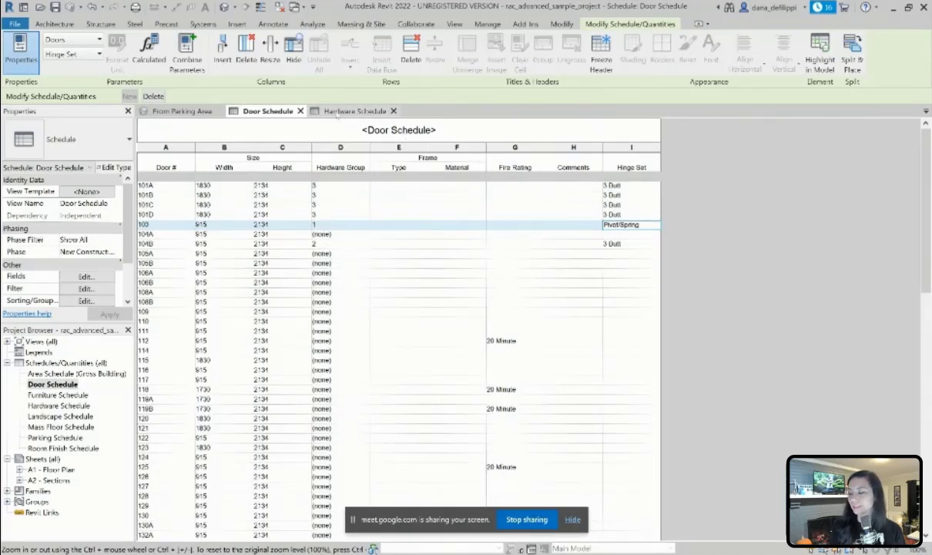
# - Set the hinge set of key 1 back to 3 Butt in the Hardware Schedule and return to the Door Schedule
pyautogui.click(332, 112)
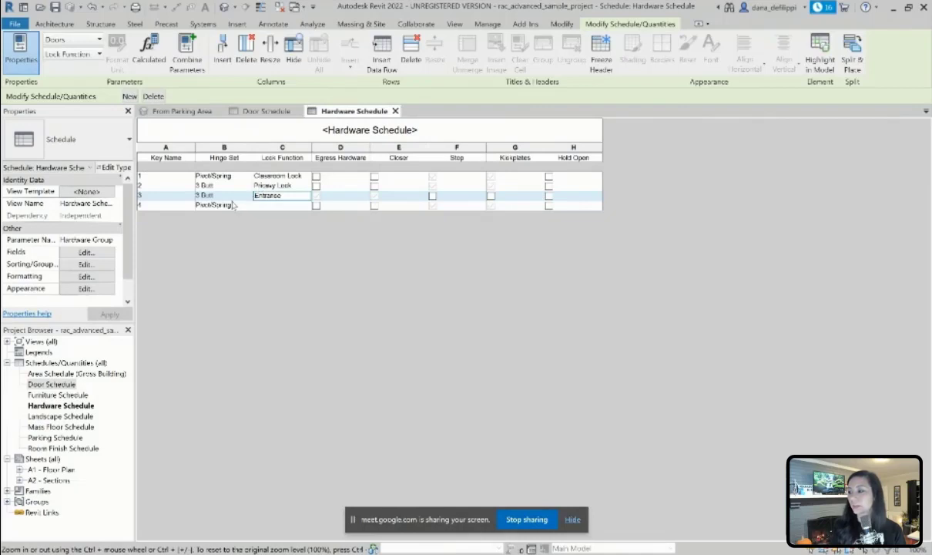
pyautogui.click(247, 177)
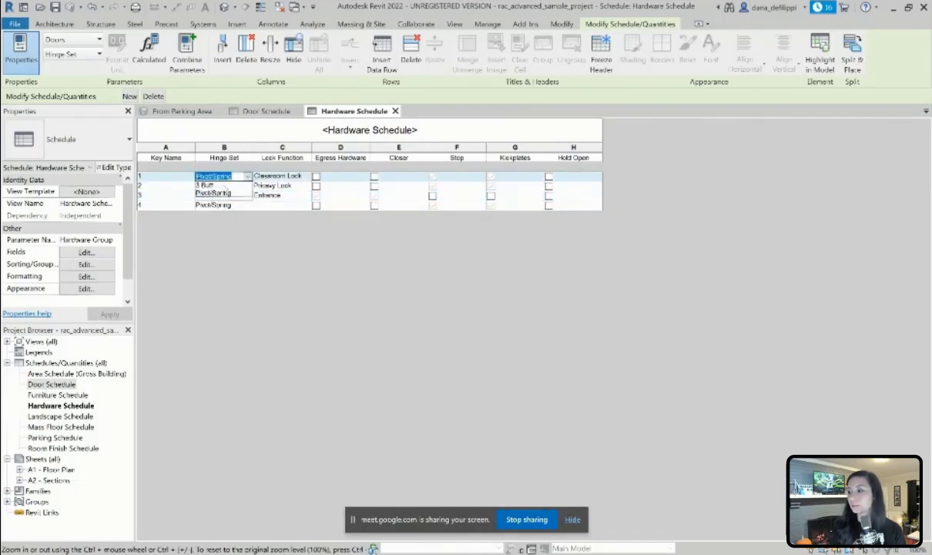
pyautogui.click(214, 183)
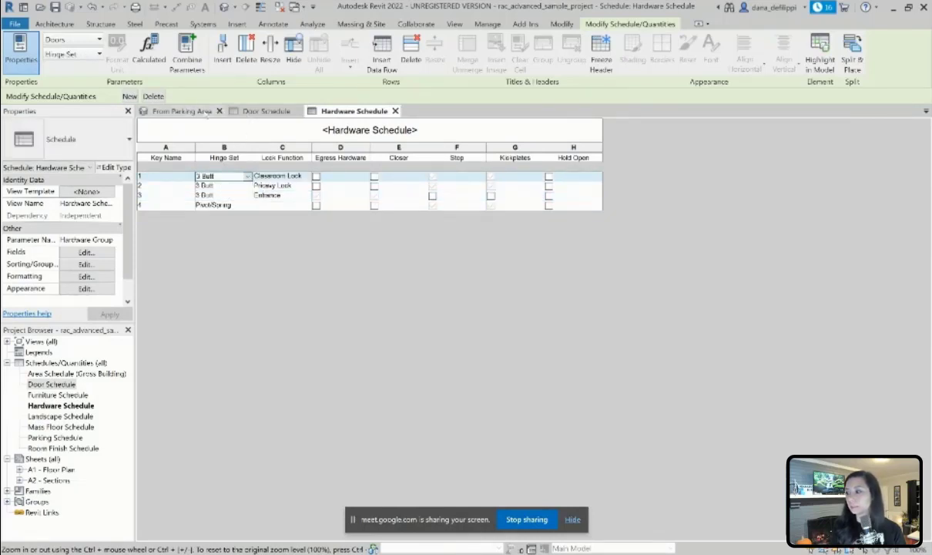
pyautogui.click(266, 111)
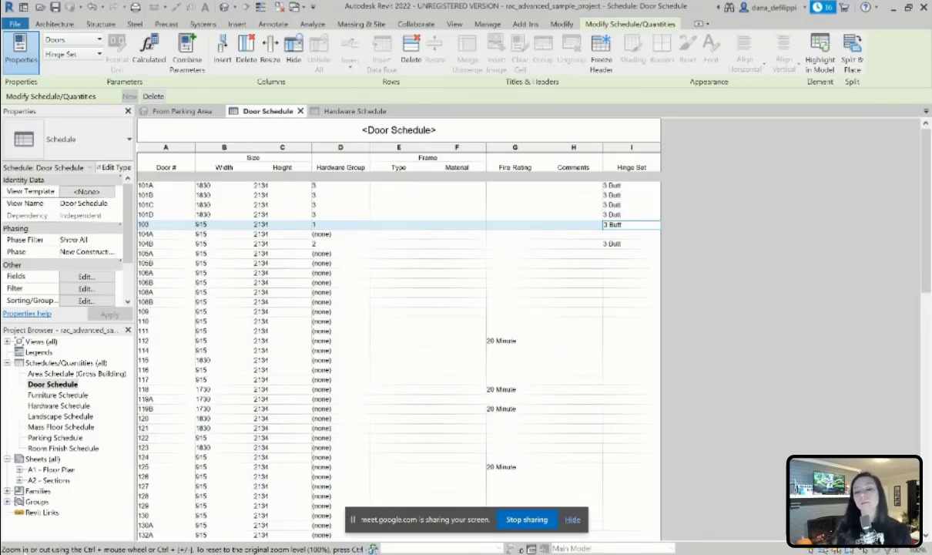
# - Open the Room Finish Schedule and examine its finish columns from Base to Ceiling
pyautogui.doubleClick(65, 447)
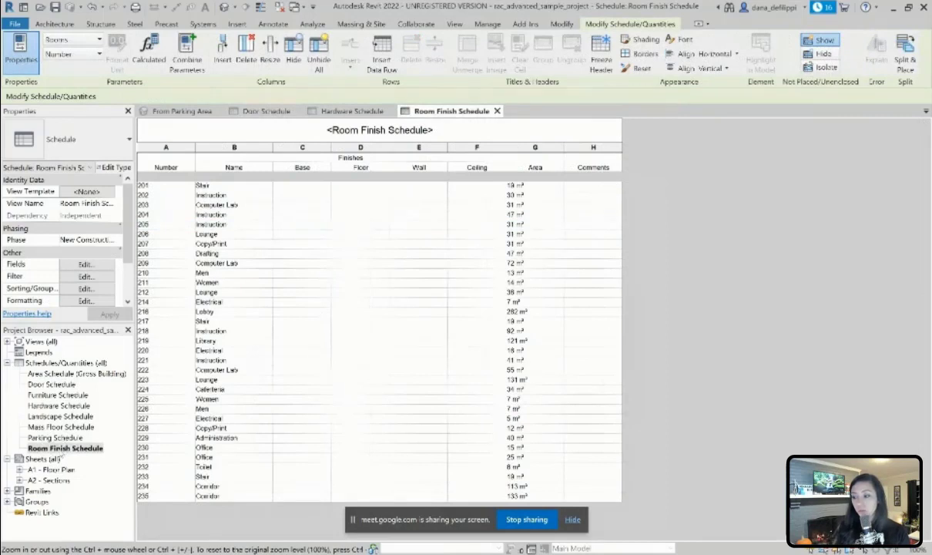
pyautogui.click(293, 146)
pyautogui.moveTo(302, 147); pyautogui.dragTo(477, 147)
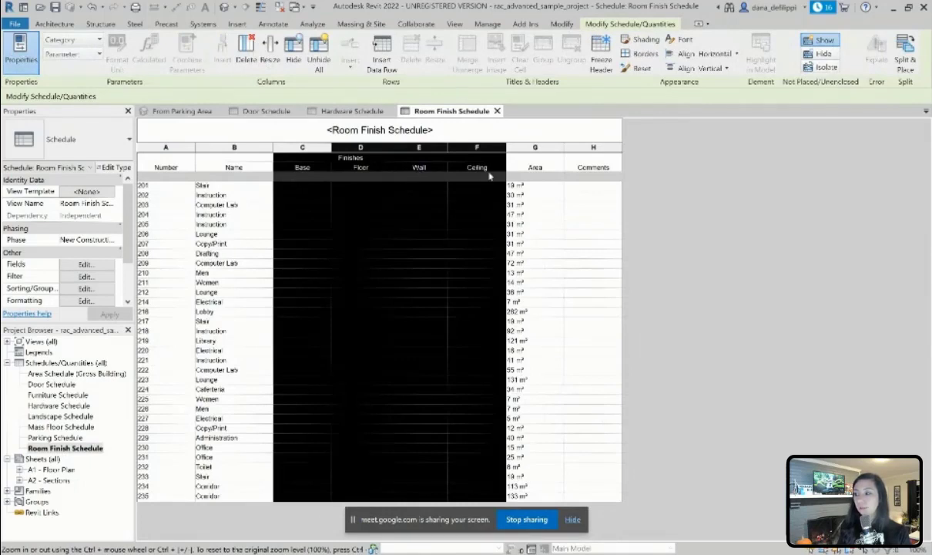
pyautogui.click(574, 195)
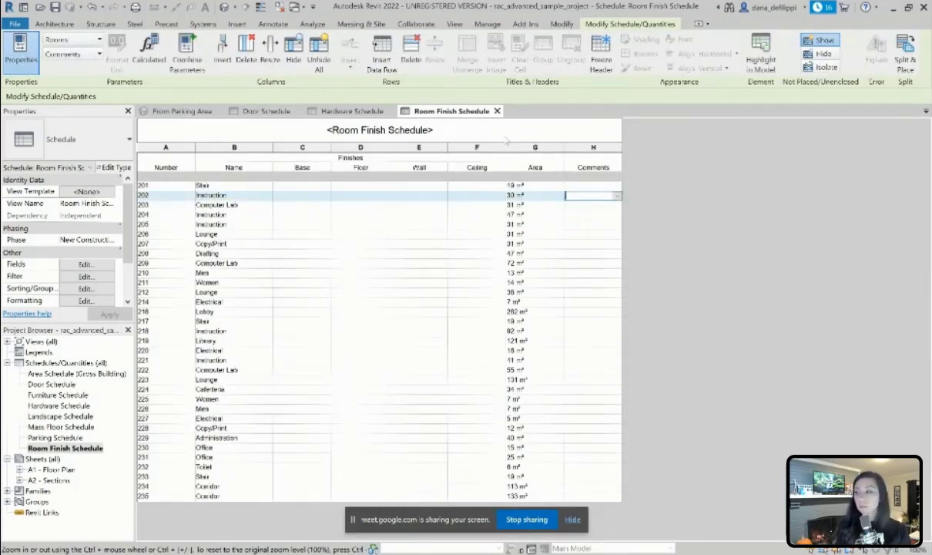
# - Create a new key schedule for the Rooms category with the key name Room Style
pyautogui.click(454, 24)
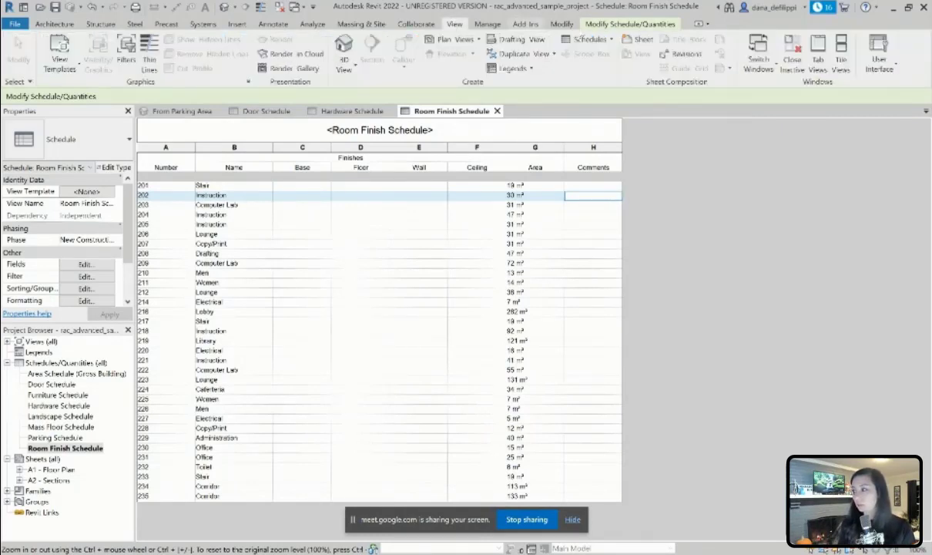
pyautogui.click(591, 39)
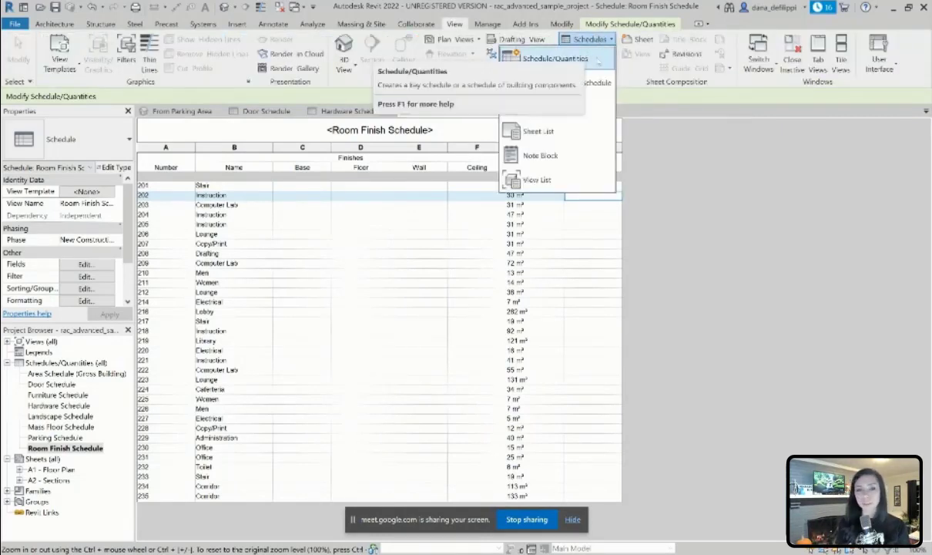
pyautogui.click(597, 59)
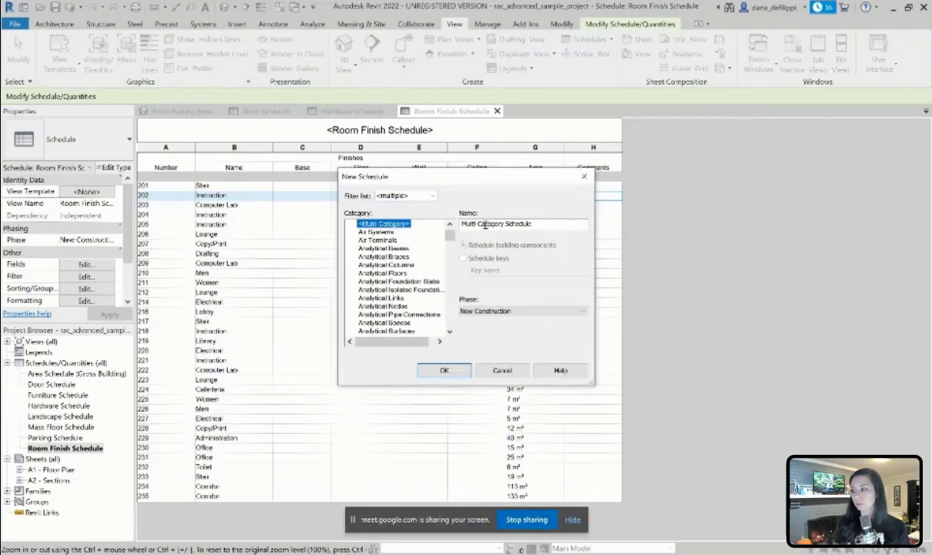
pyautogui.click(415, 265)
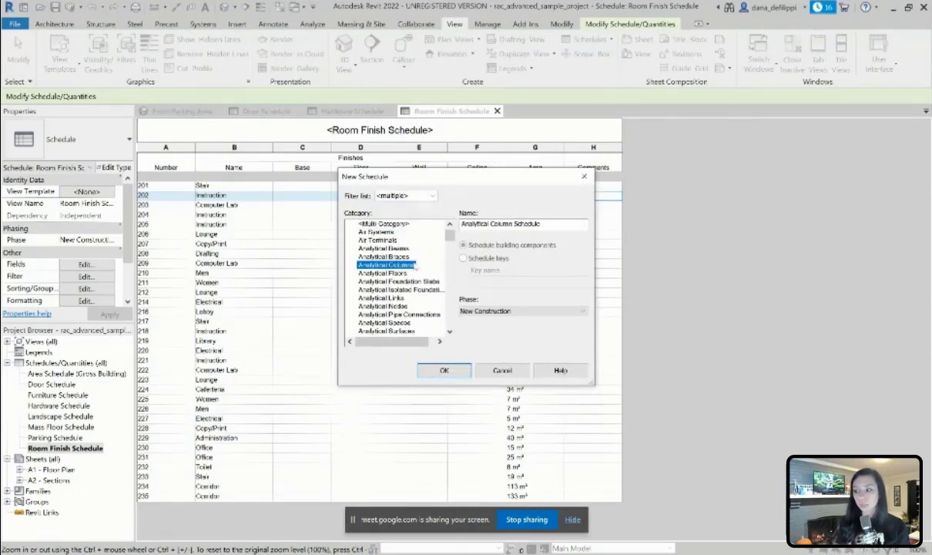
pyautogui.press('r')
pyautogui.scroll(-1, 374, 296)
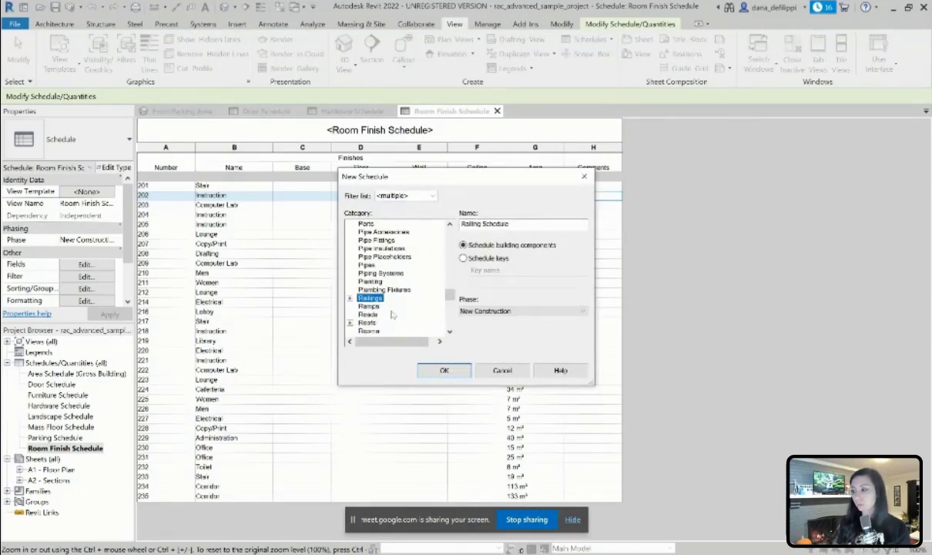
pyautogui.click(370, 331)
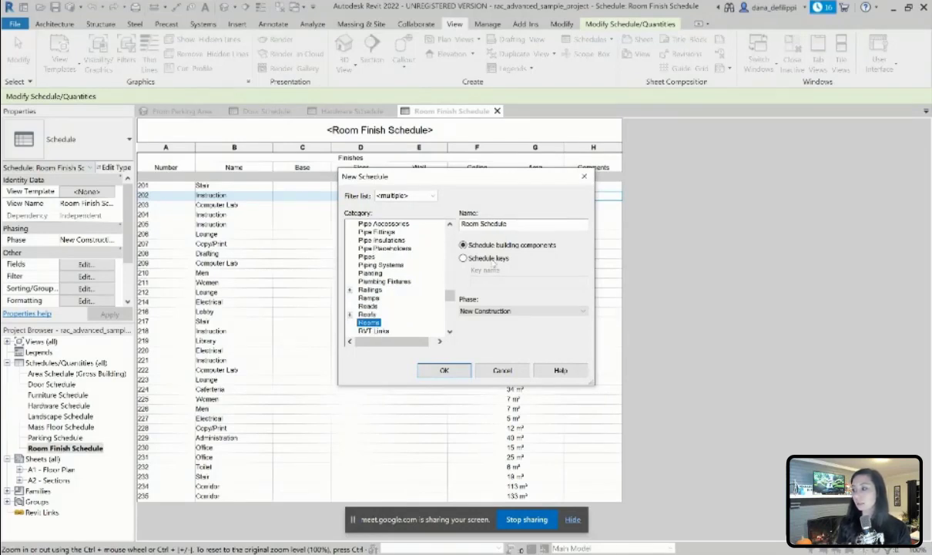
pyautogui.click(464, 258)
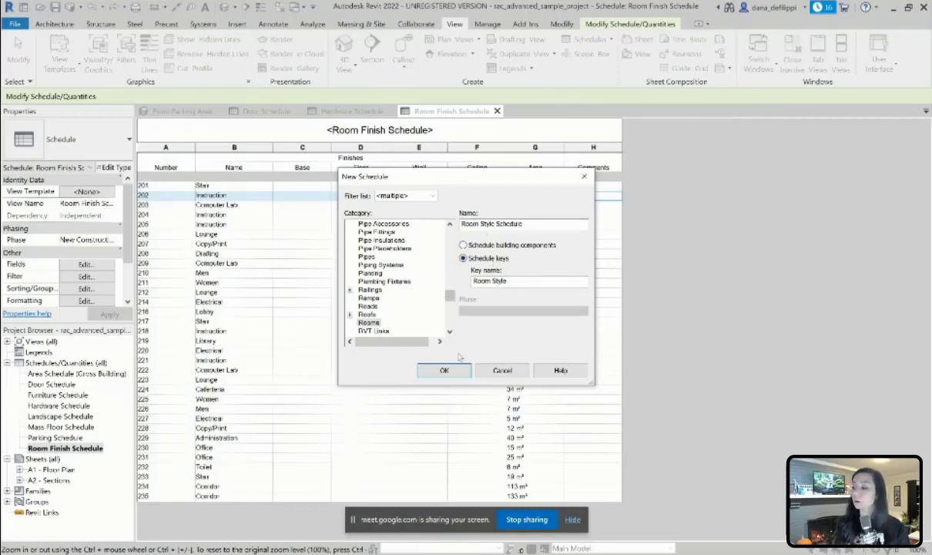
pyautogui.click(439, 371)
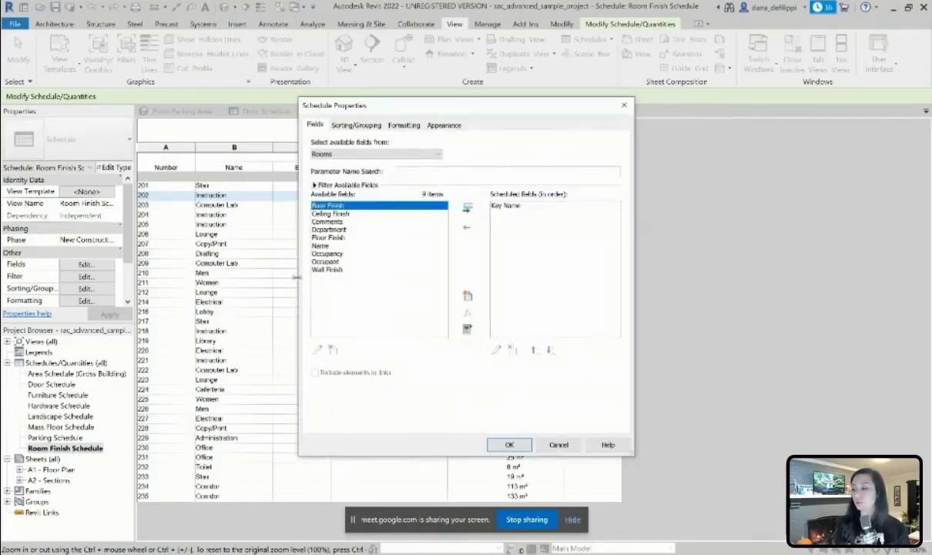
# - Add the Base Finish, Ceiling Finish, Floor Finish and Wall Finish fields to the Room Style Schedule
pyautogui.doubleClick(349, 206)
pyautogui.doubleClick(348, 206)
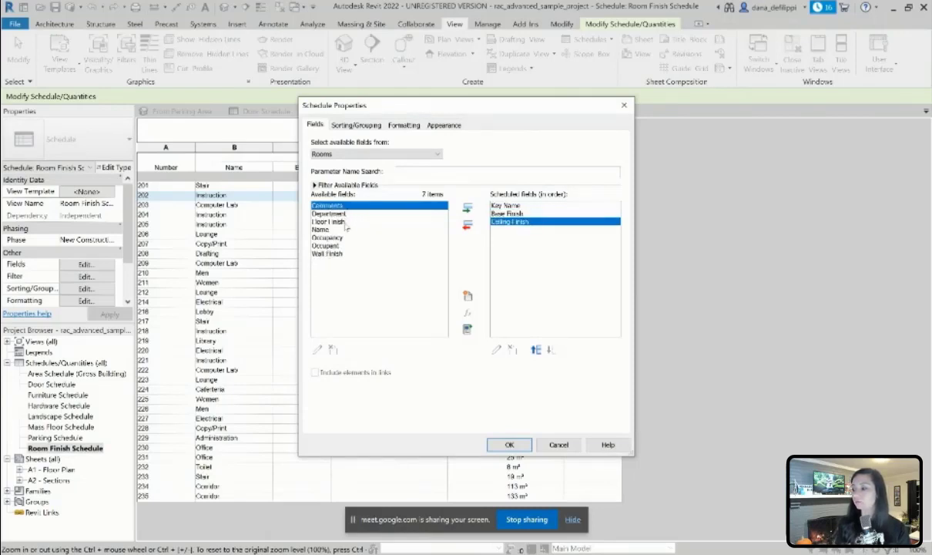
pyautogui.doubleClick(344, 222)
pyautogui.doubleClick(328, 245)
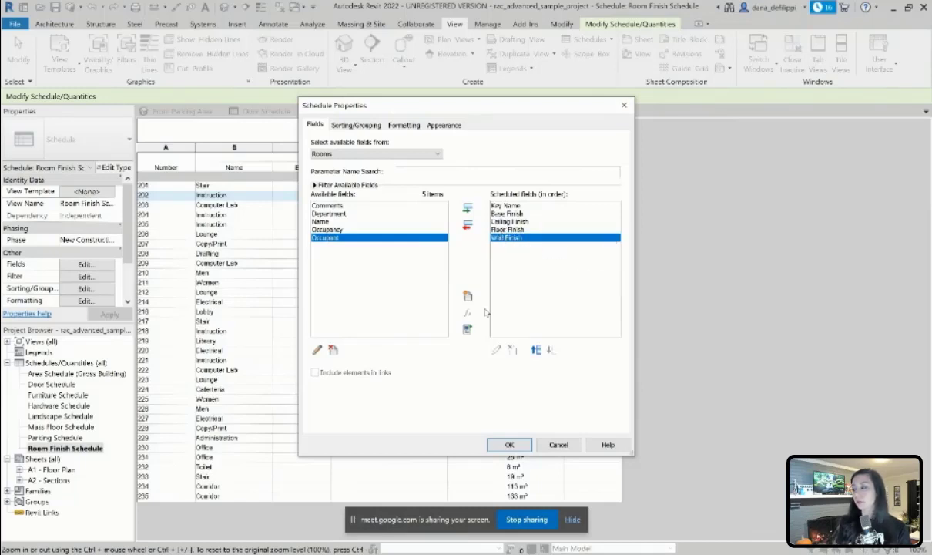
pyautogui.click(508, 445)
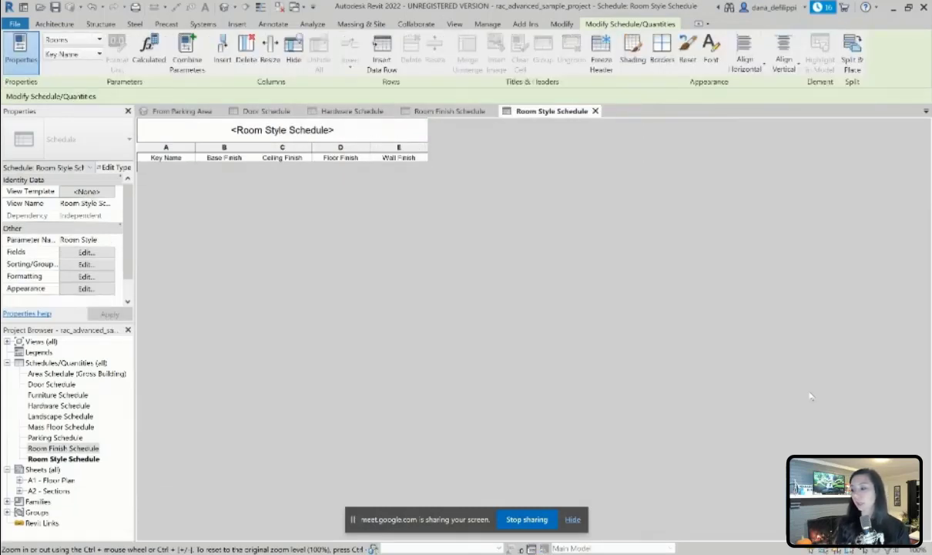
# - Insert a data row in the Room Style Schedule with the key name BACK OF HOUSE
pyautogui.click(382, 48)
pyautogui.click(148, 174)
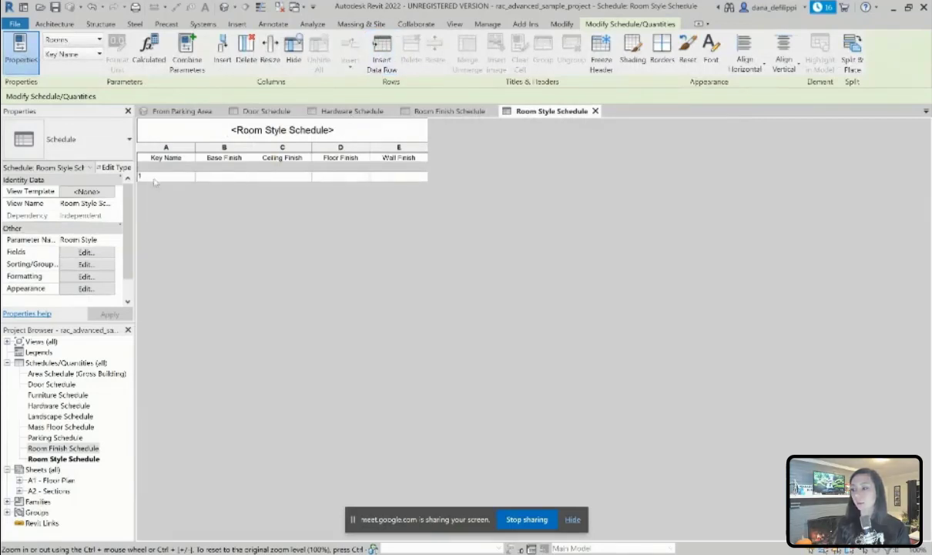
pyautogui.write('BACK OF HOUSE')
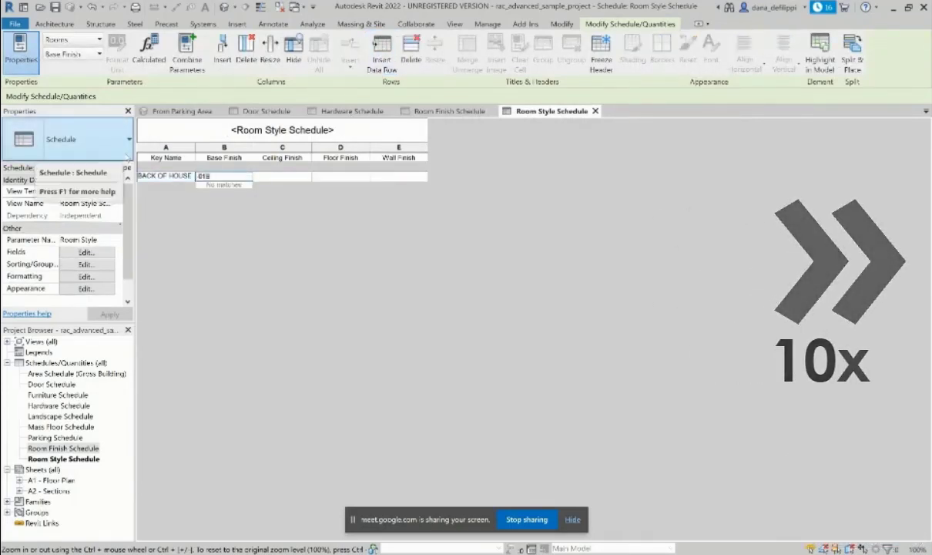
# - Set the BACK OF HOUSE finishes to base B-01, ceiling ACT-01, floor PLAM-01 and wall P-01, and widen the Key Name column
pyautogui.click(223, 176)
pyautogui.write('B-01')
pyautogui.click(281, 176)
pyautogui.write('ACT-01')
pyautogui.click(319, 175)
pyautogui.write('PLAM-01')
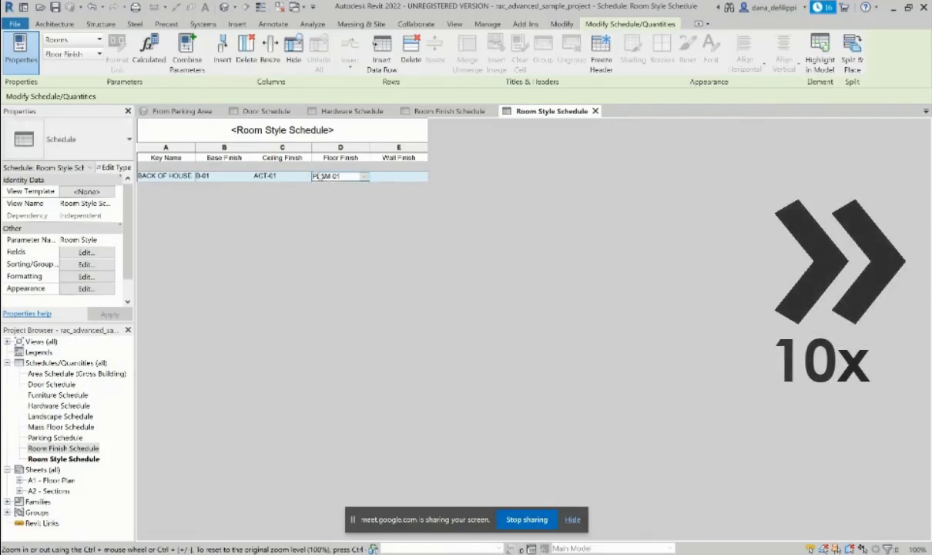
pyautogui.click(398, 176)
pyautogui.write('P-01')
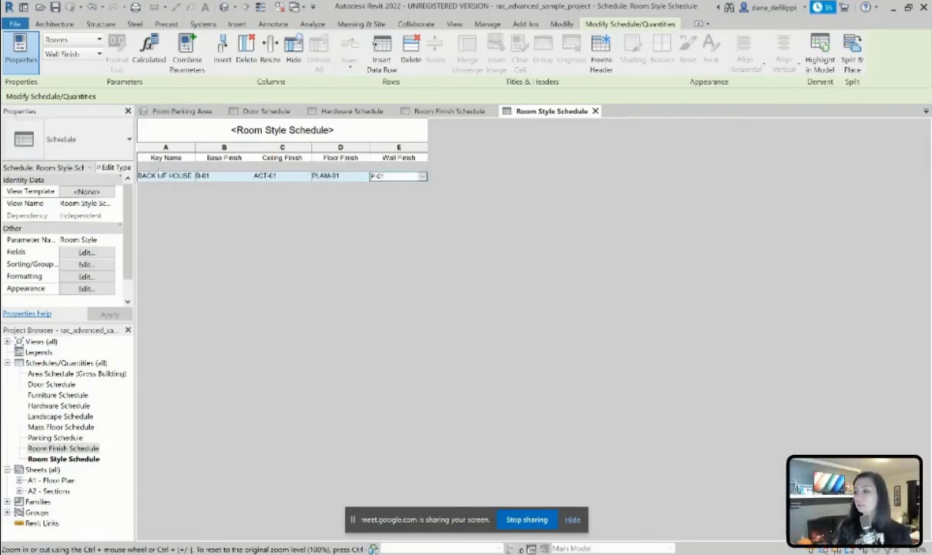
pyautogui.moveTo(195, 146); pyautogui.dragTo(213, 147)
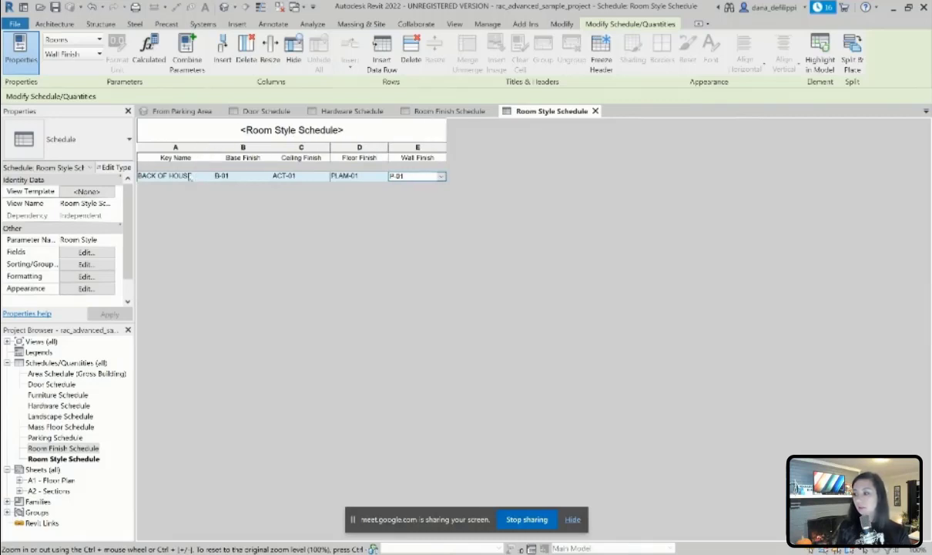
pyautogui.click(196, 179)
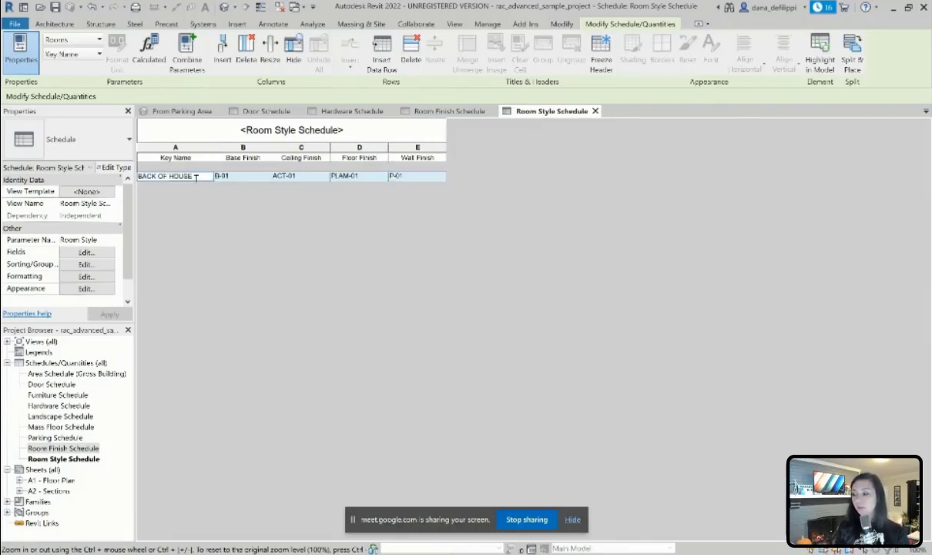
# - Add the Room Style field directly after Name in the Room Finish Schedule
pyautogui.click(445, 112)
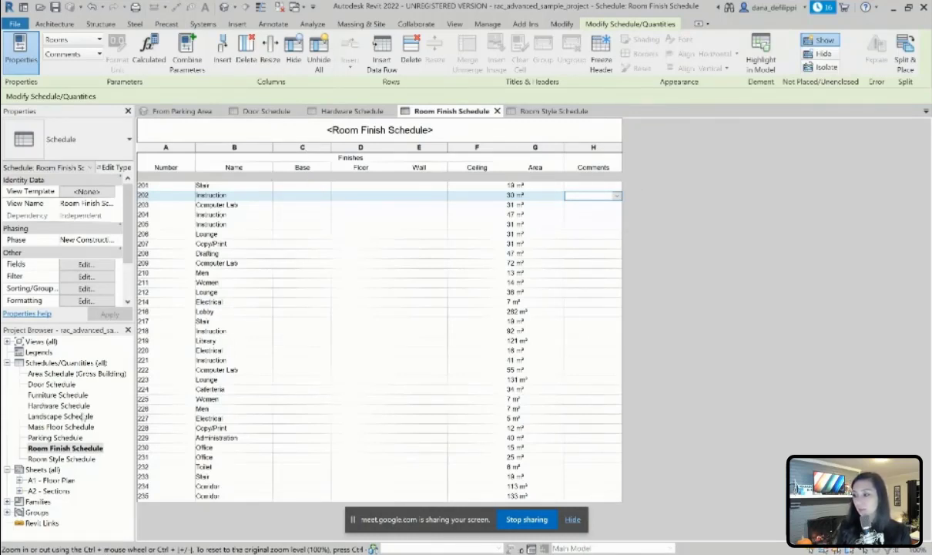
pyautogui.click(91, 264)
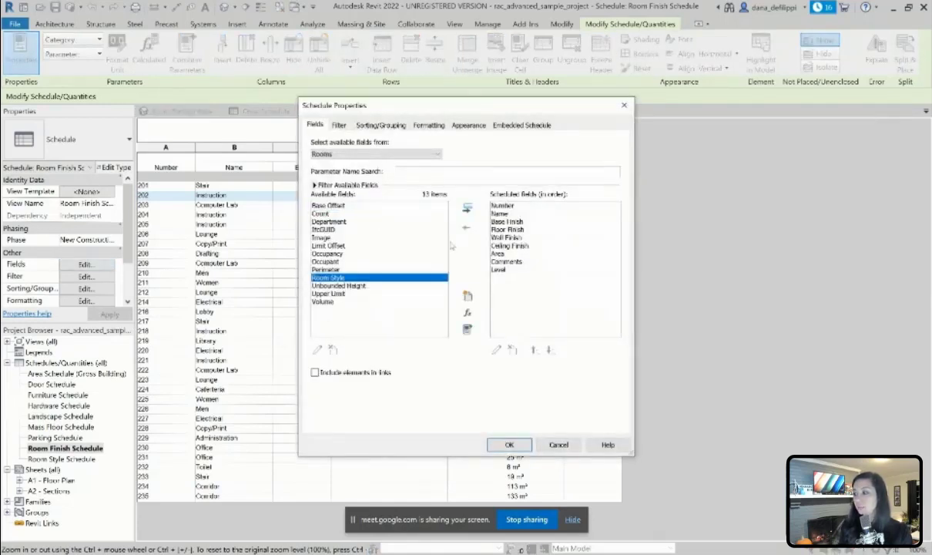
pyautogui.click(501, 205)
pyautogui.click(501, 214)
pyautogui.click(468, 208)
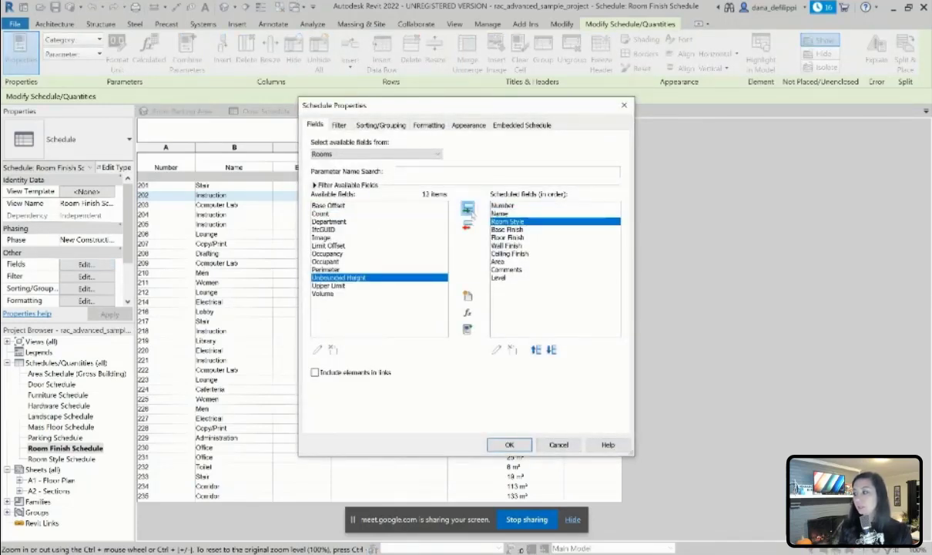
pyautogui.click(509, 445)
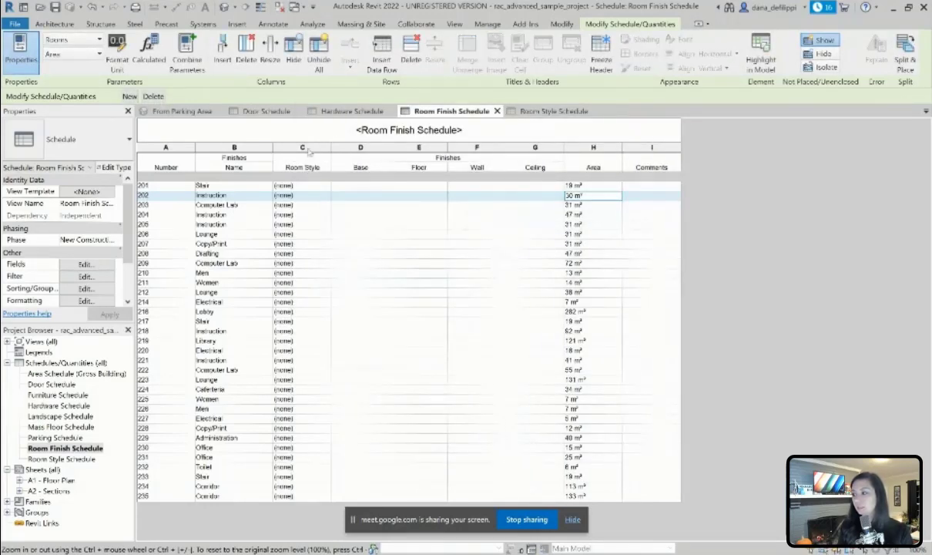
# - Assign the BACK OF HOUSE room style to rooms 201 Stair and 214 Electrical
pyautogui.click(309, 149)
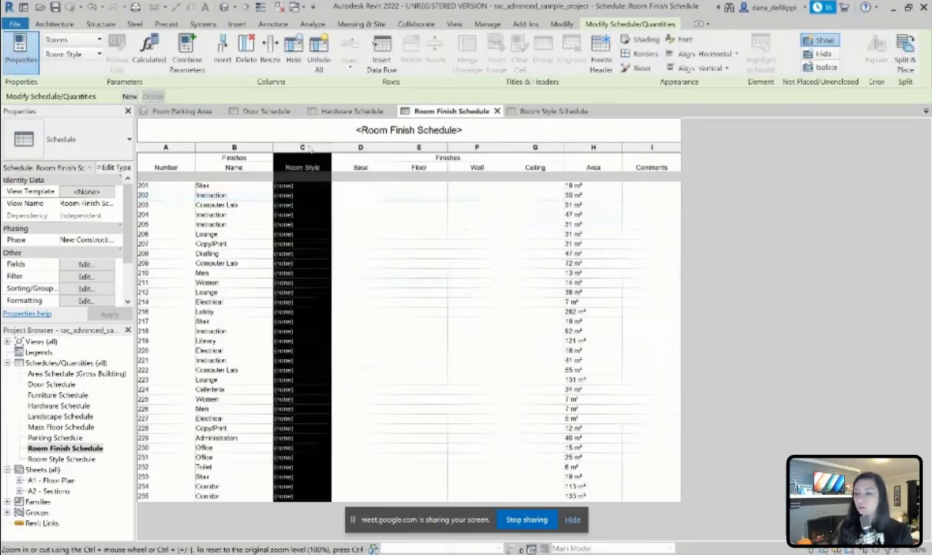
pyautogui.click(329, 190)
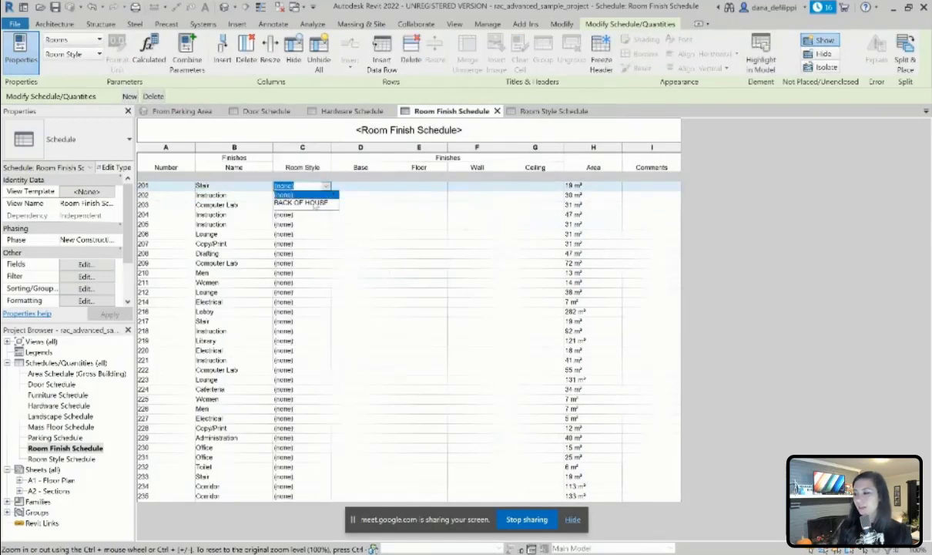
pyautogui.click(314, 202)
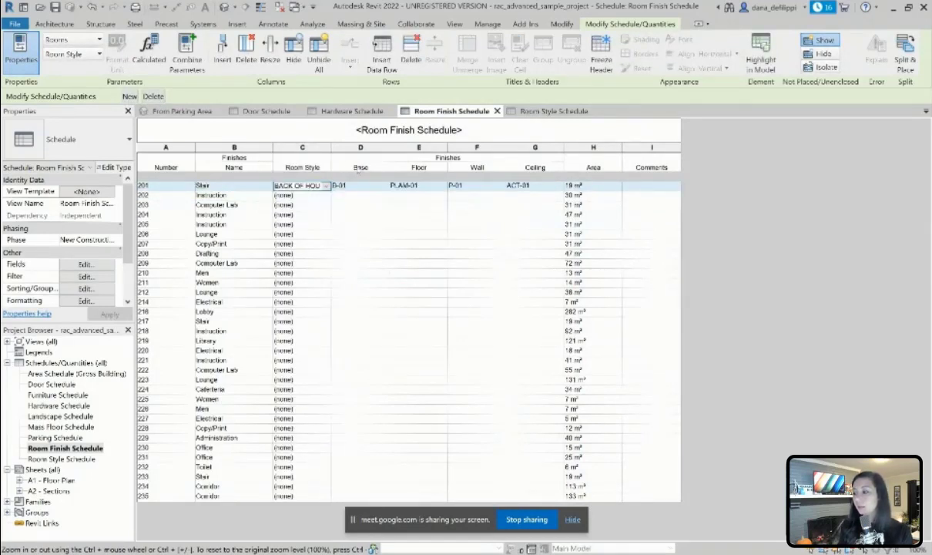
pyautogui.click(584, 215)
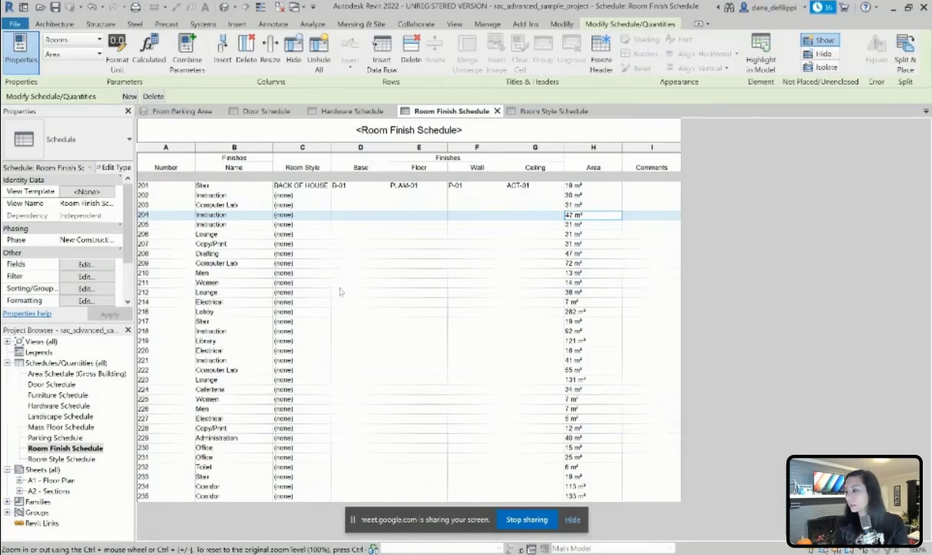
pyautogui.click(312, 302)
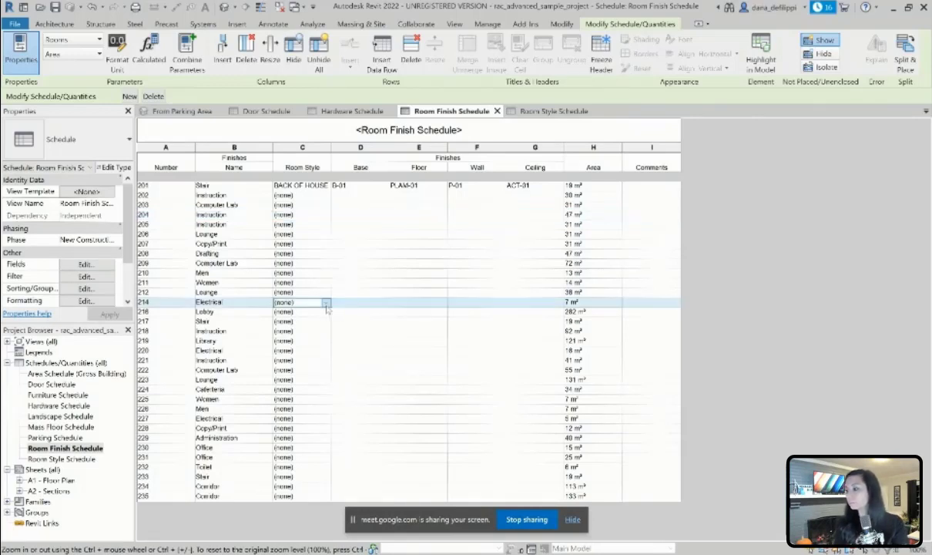
pyautogui.click(323, 301)
pyautogui.click(308, 320)
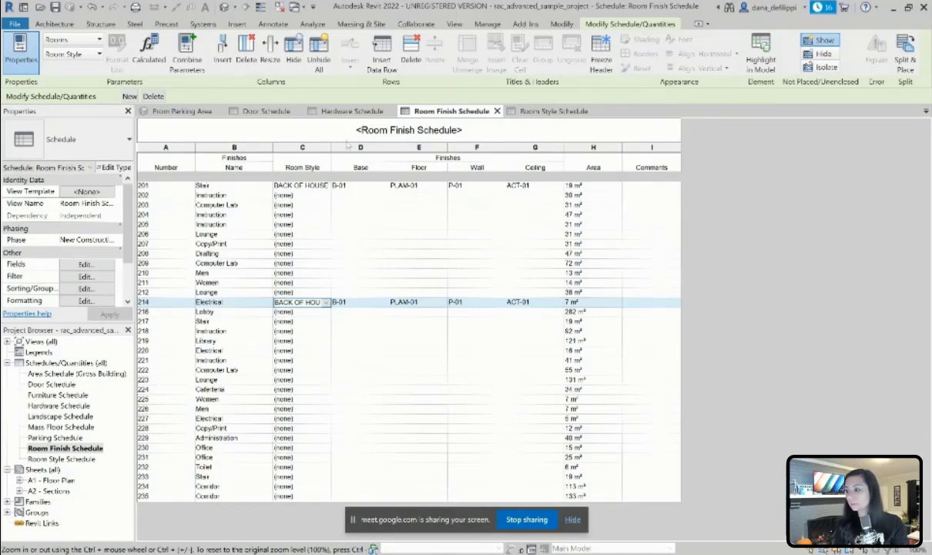
# - Add the keys TOILET and CLASSROOMS to the Room Style Schedule without finish values
pyautogui.click(541, 110)
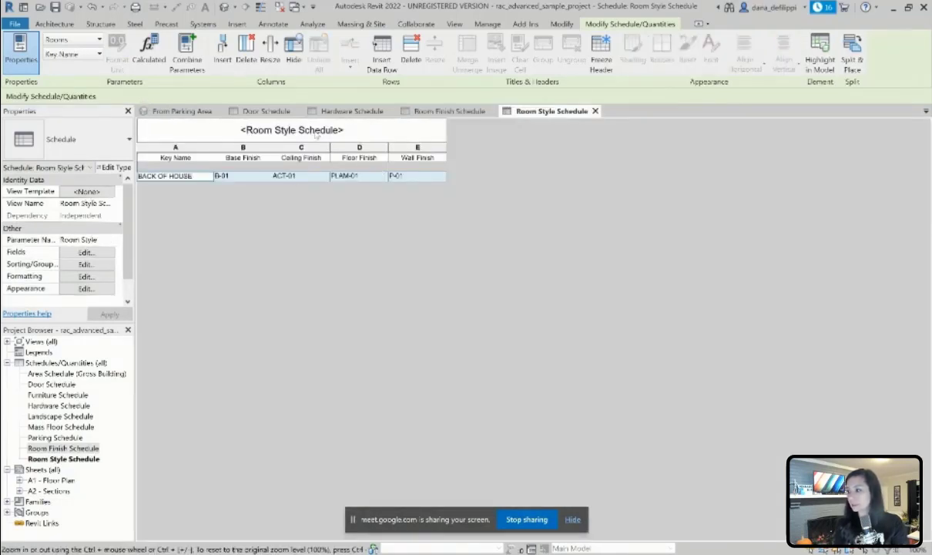
pyautogui.click(381, 50)
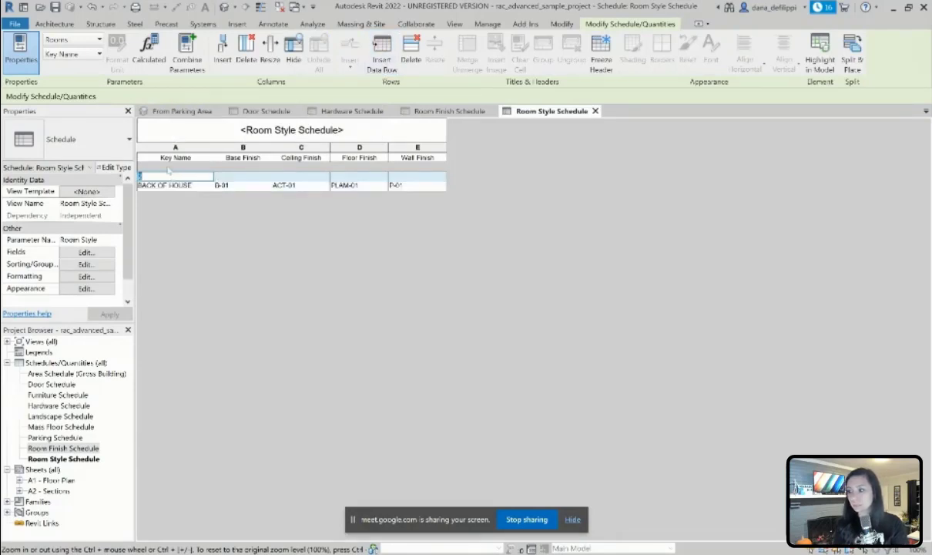
pyautogui.write('TOILET')
pyautogui.press('Tab')
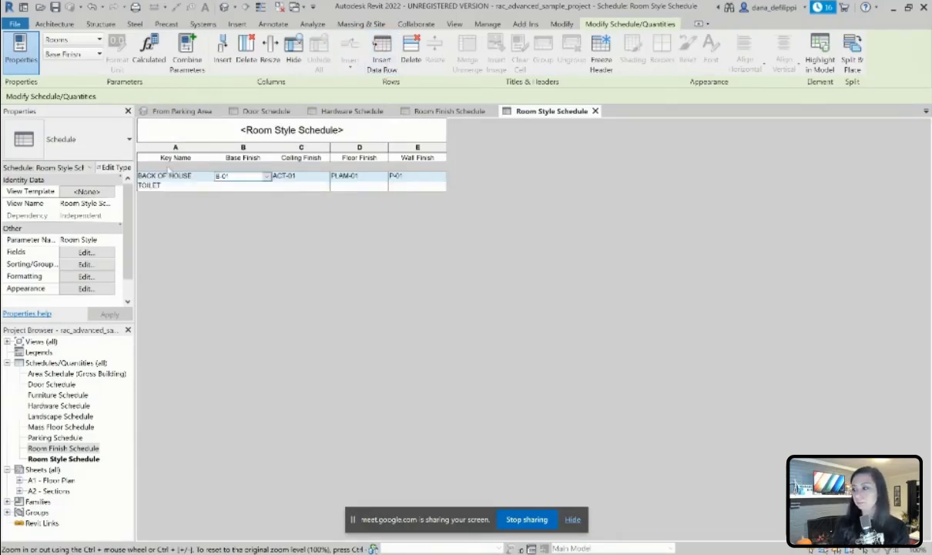
pyautogui.write('CLASSROOMS')
pyautogui.press('Tab')
# - Try the CLASSROOMS room style on room 212 Lounge in the Room Finish Schedule, then reset it to (none)
pyautogui.click(443, 111)
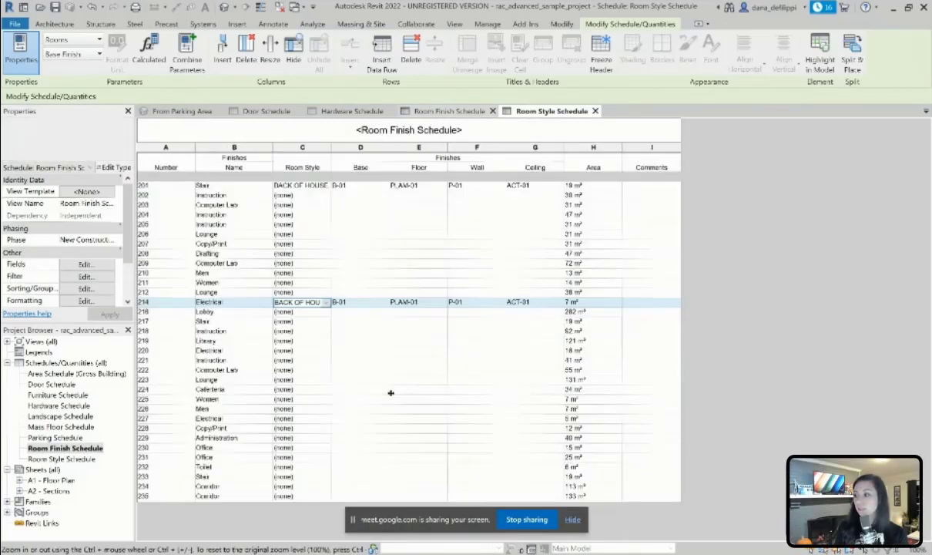
pyautogui.click(308, 293)
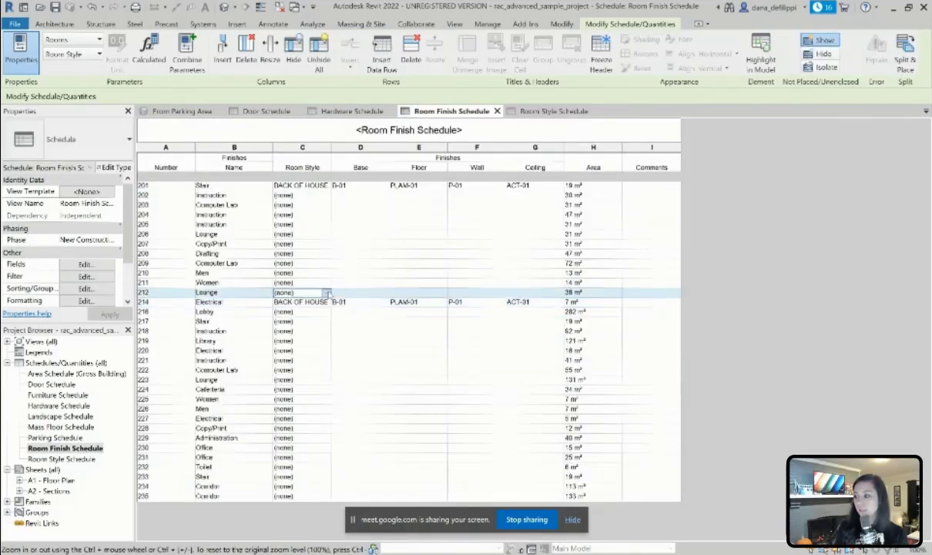
pyautogui.click(326, 293)
pyautogui.click(299, 317)
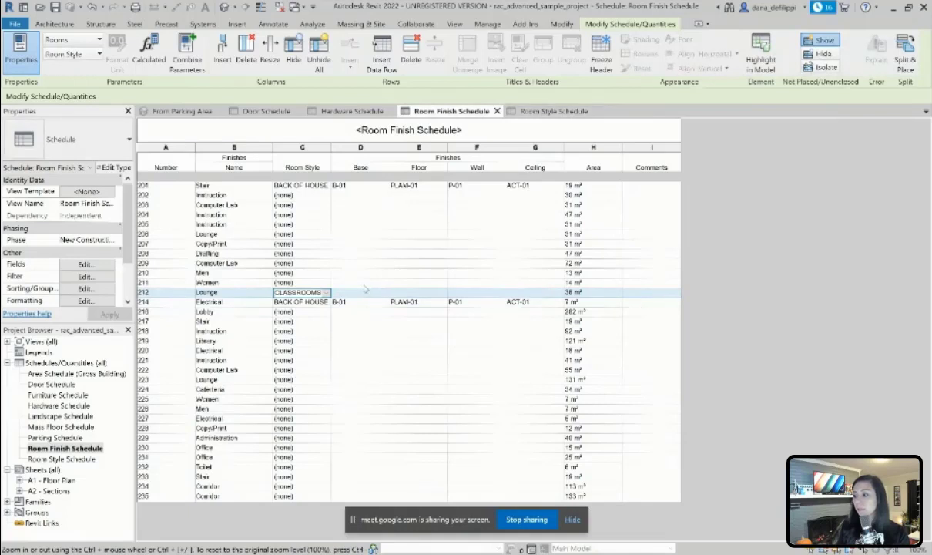
pyautogui.click(327, 292)
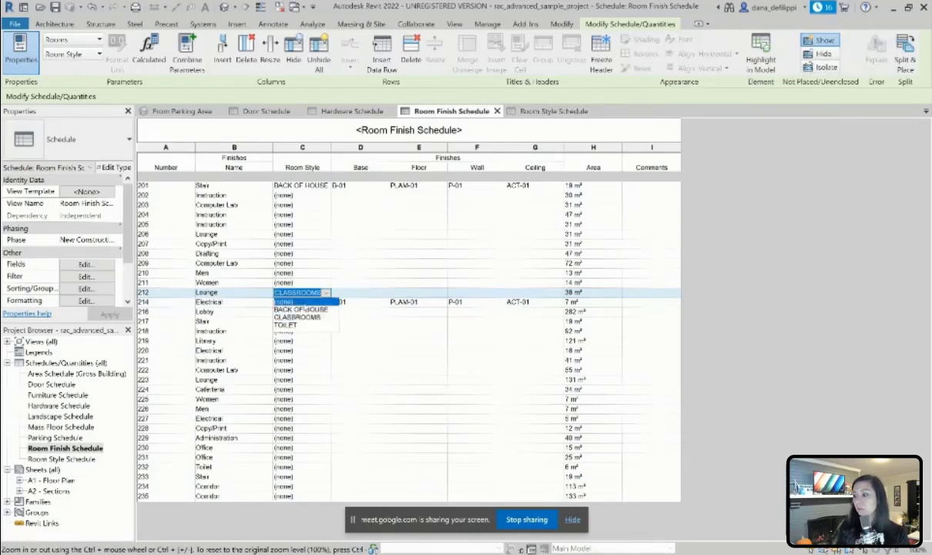
pyautogui.click(293, 298)
# - Assign the TOILET room style to room 211 Women in the Room Finish Schedule
pyautogui.click(292, 283)
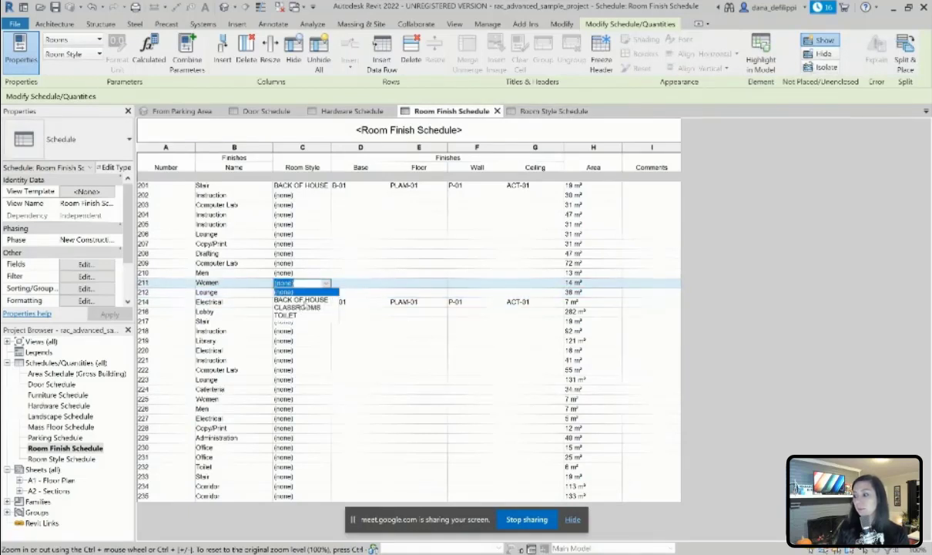
pyautogui.click(293, 315)
# - In the Room Style Schedule, give CLASSROOMS base finish B-02, ceiling finish P-01, floor finish PLAM-02 and wall finish P-02
pyautogui.click(551, 111)
pyautogui.click(242, 186)
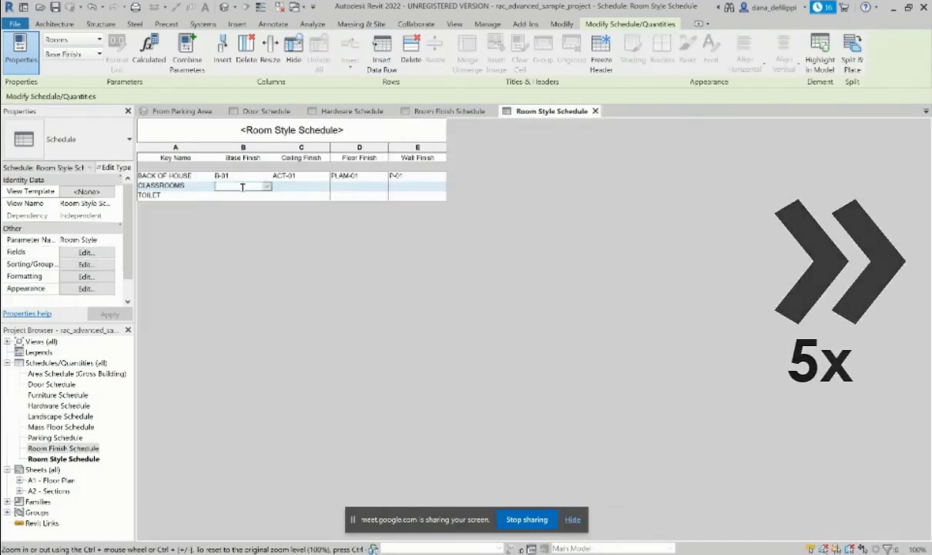
pyautogui.write('B-02')
pyautogui.click(301, 186)
pyautogui.write('P-01')
pyautogui.click(356, 185)
pyautogui.write('PLAM-02')
pyautogui.click(416, 186)
pyautogui.write('P-02')
# - Give the TOILET key base finish B-01, ceiling finish P-01, floor finish PLAM-01 and wall finish P-01
pyautogui.click(242, 196)
pyautogui.click(267, 196)
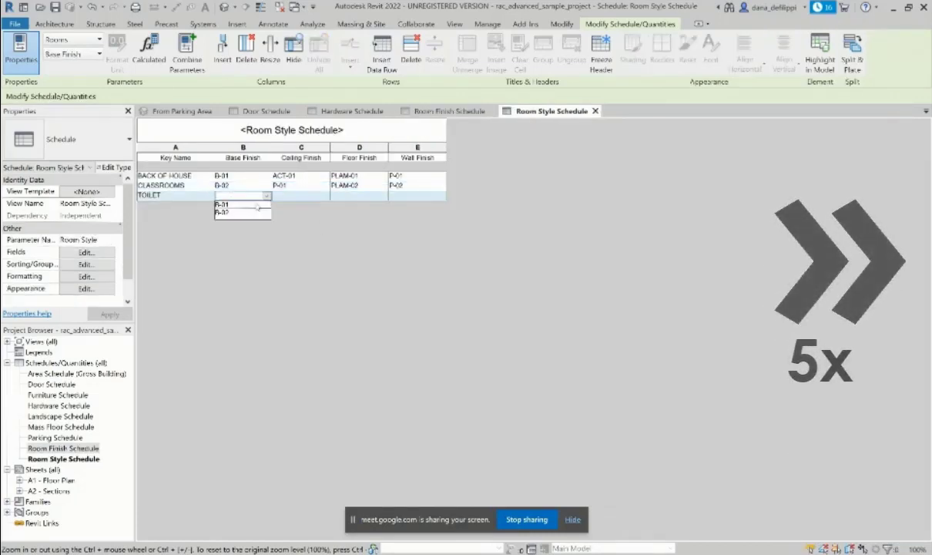
pyautogui.click(223, 205)
pyautogui.click(301, 196)
pyautogui.write('P-01')
pyautogui.click(359, 196)
pyautogui.write('PLAM-01')
pyautogui.click(417, 196)
pyautogui.write('P-01')
# - In the Room Finish Schedule, assign the CLASSROOMS room style to rooms 203 Computer Lab and 202 Instruction
pyautogui.click(449, 111)
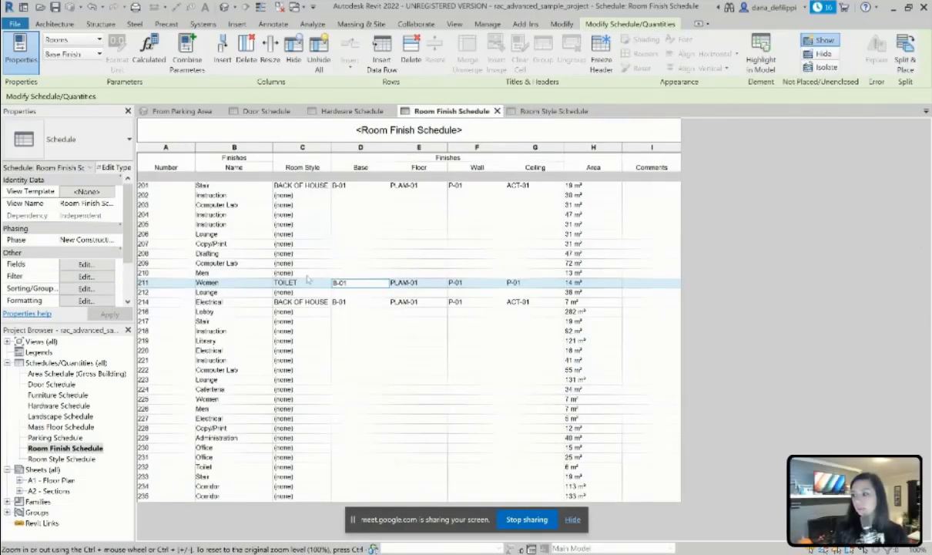
pyautogui.click(312, 205)
pyautogui.click(297, 230)
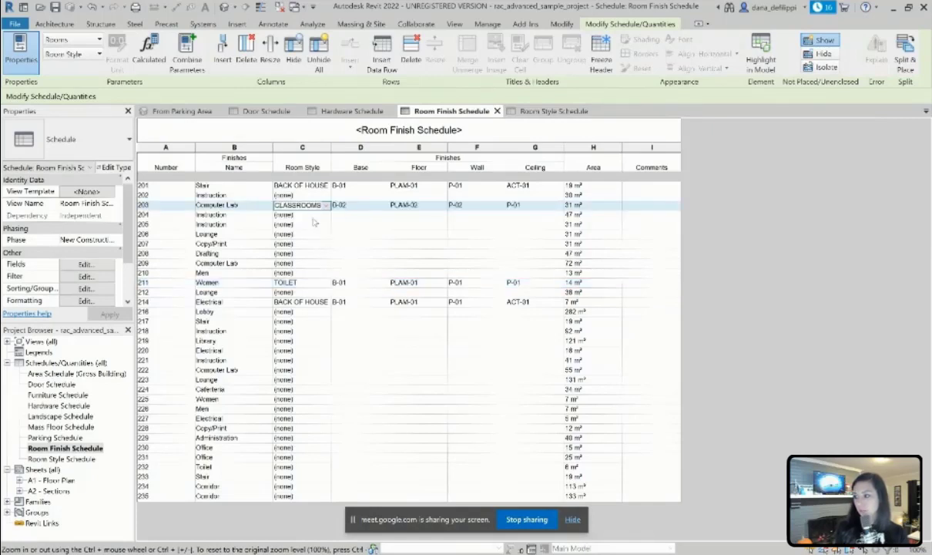
pyautogui.click(326, 194)
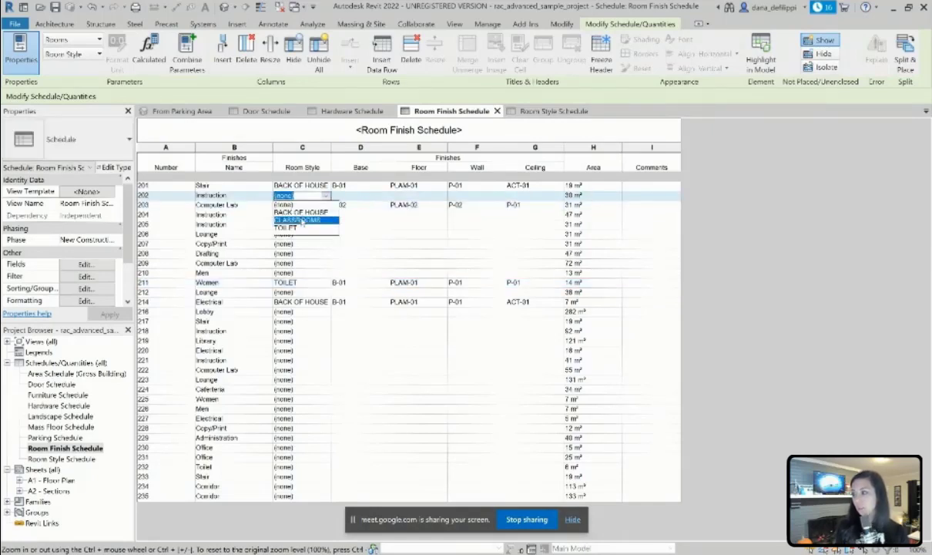
pyautogui.click(297, 218)
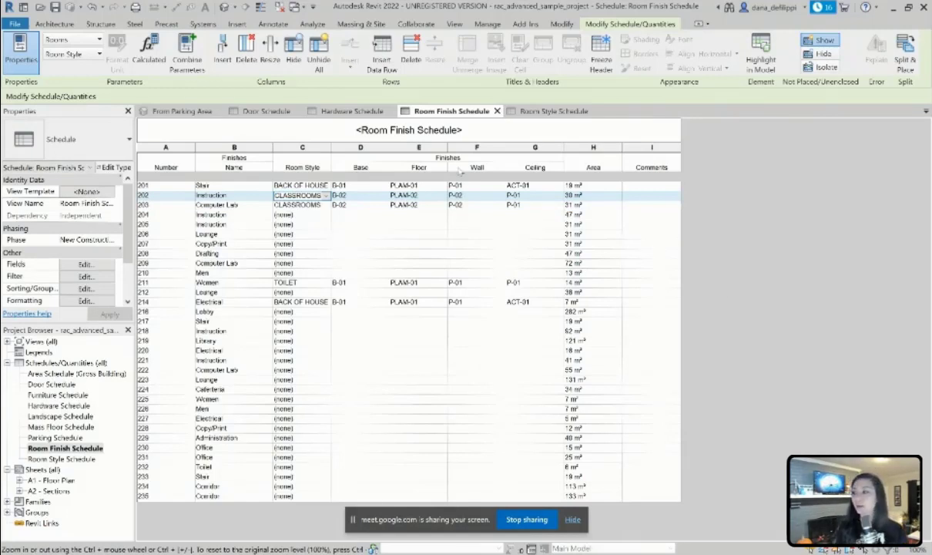
# - Change the CLASSROOMS key's ceiling finish to ACT-02 and wall finish to WC-01 in the Room Style Schedule, and return to the Room Finish Schedule
pyautogui.click(554, 112)
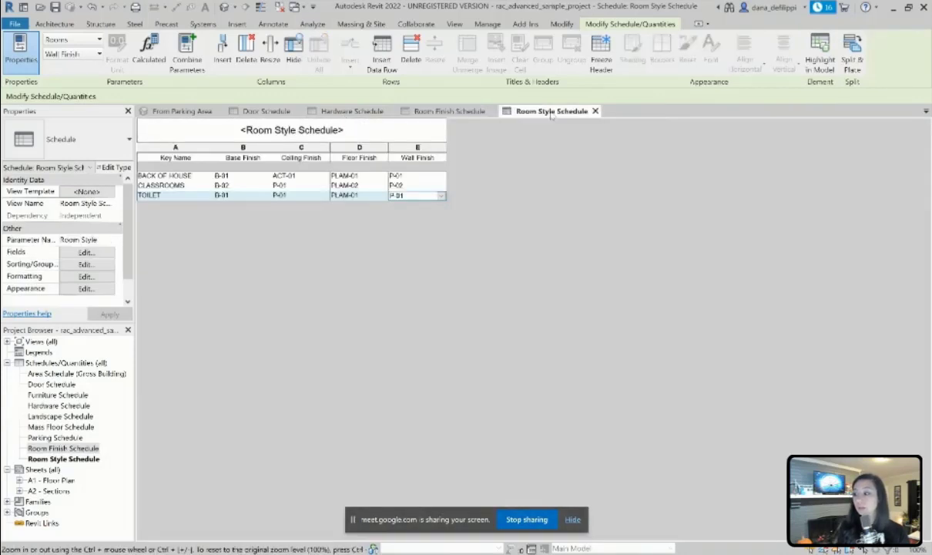
pyautogui.click(230, 186)
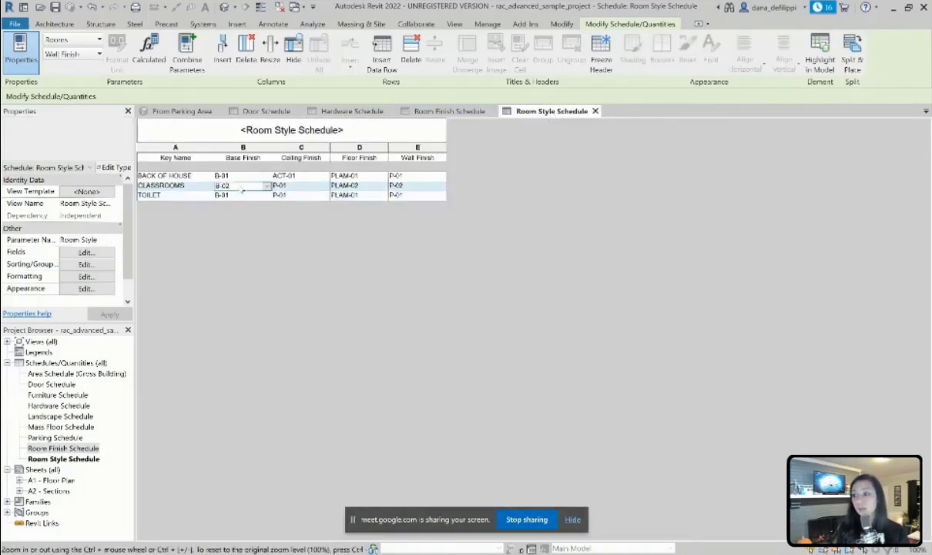
pyautogui.click(301, 185)
pyautogui.click(300, 183)
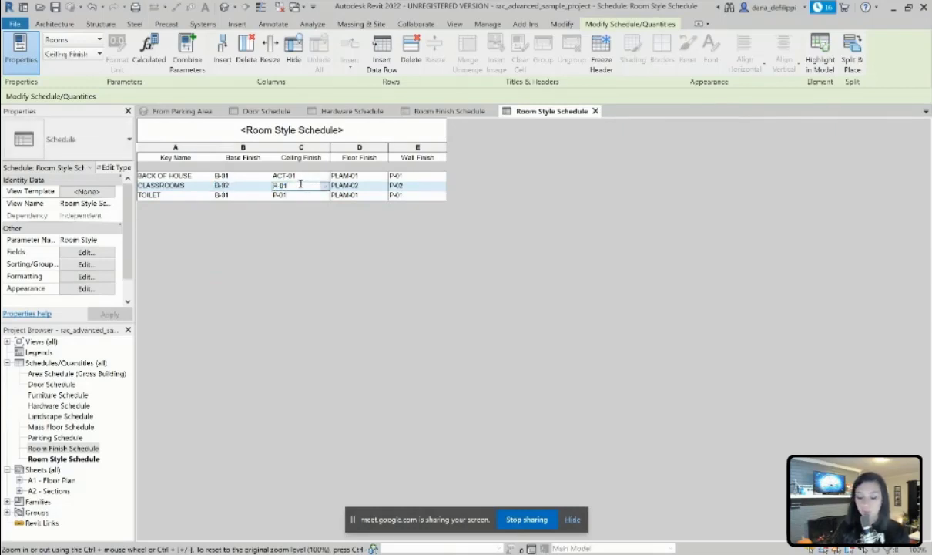
pyautogui.write('ACT-0')
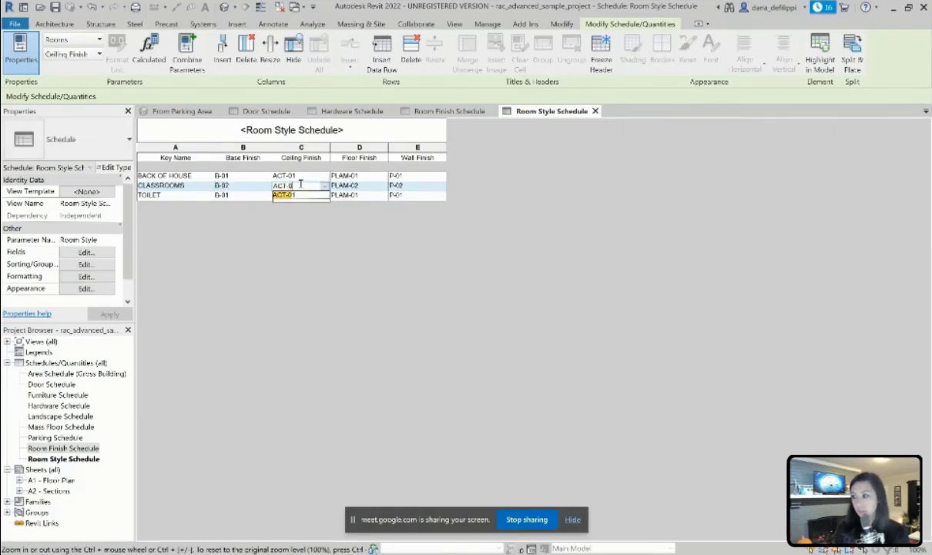
pyautogui.write('2')
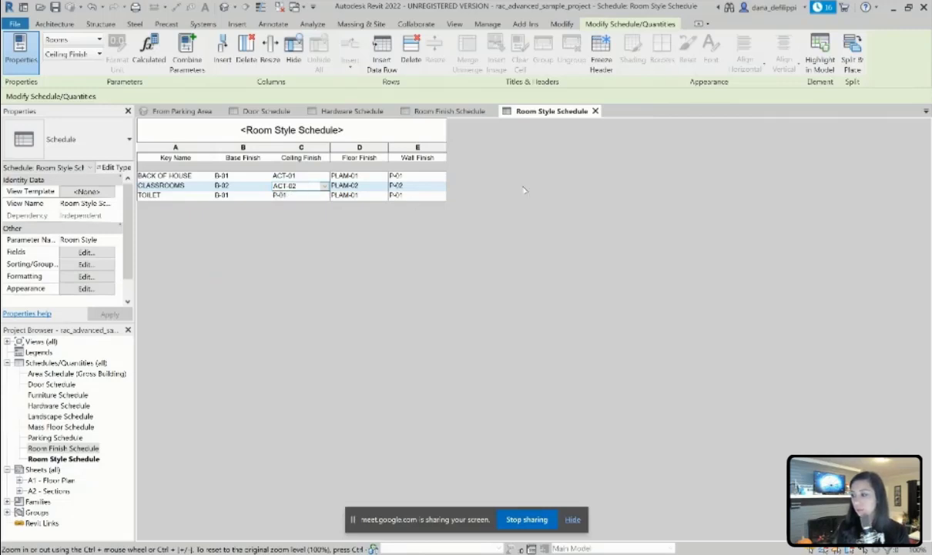
pyautogui.click(390, 187)
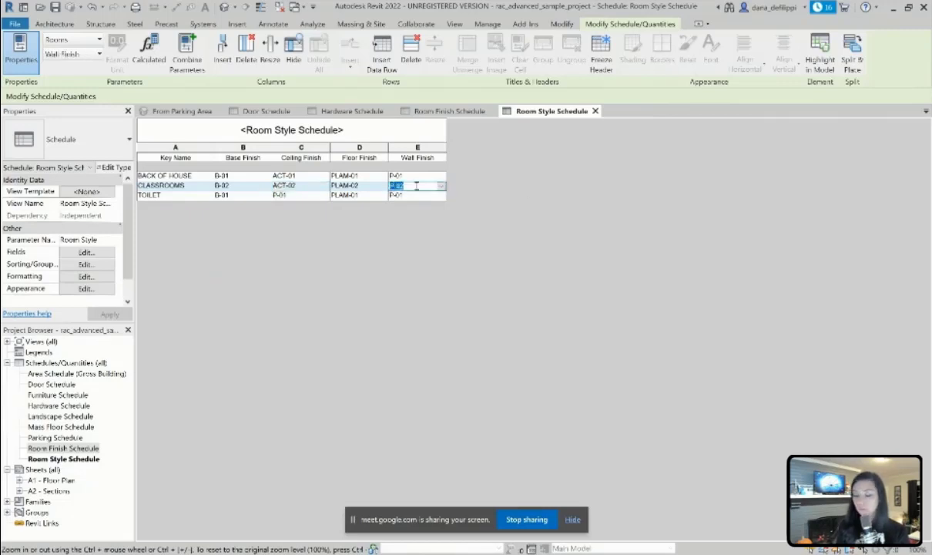
pyautogui.write('WC-')
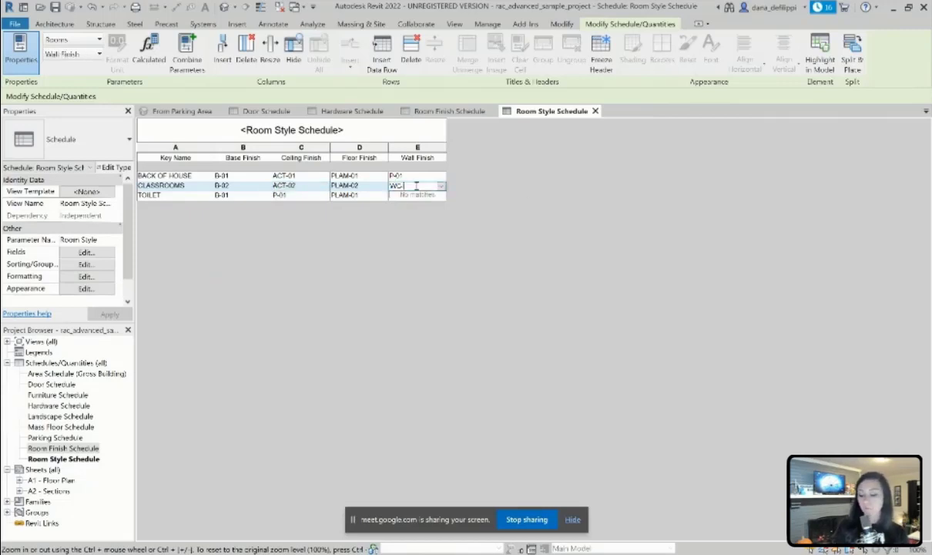
pyautogui.write('01')
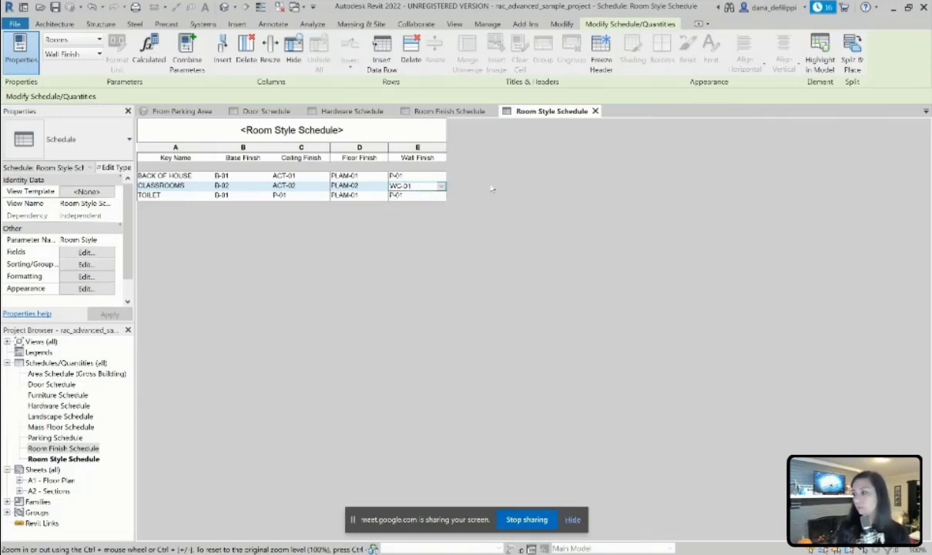
pyautogui.click(429, 112)
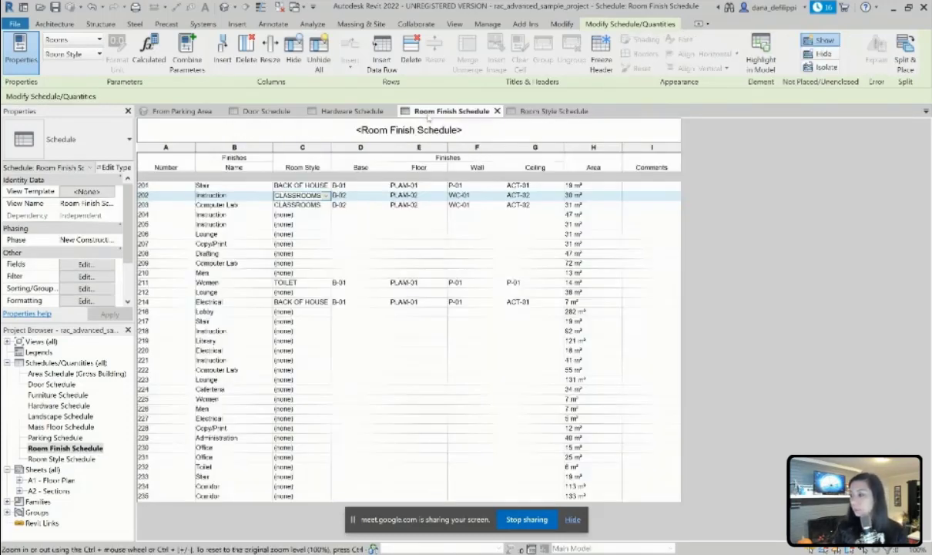